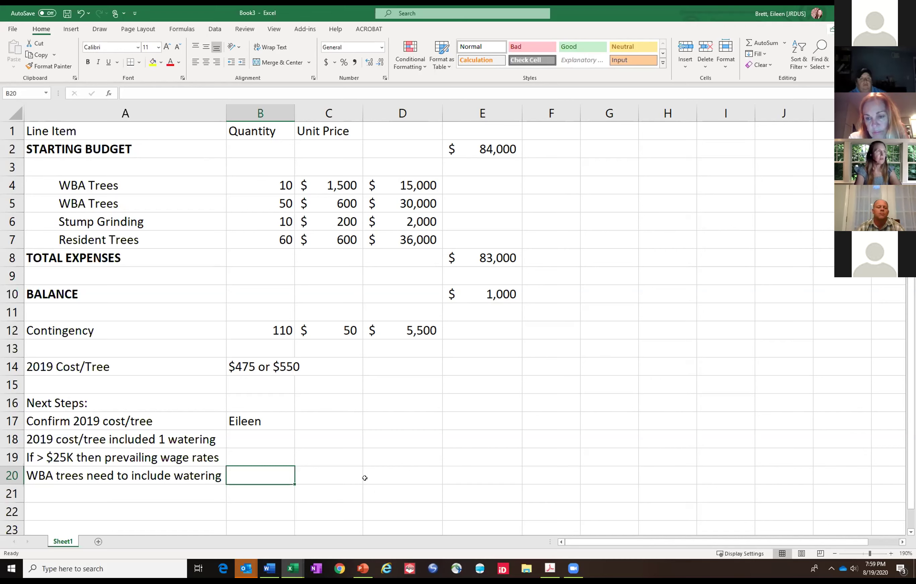
{"action": "left_click", "coordinate": [341, 179]}
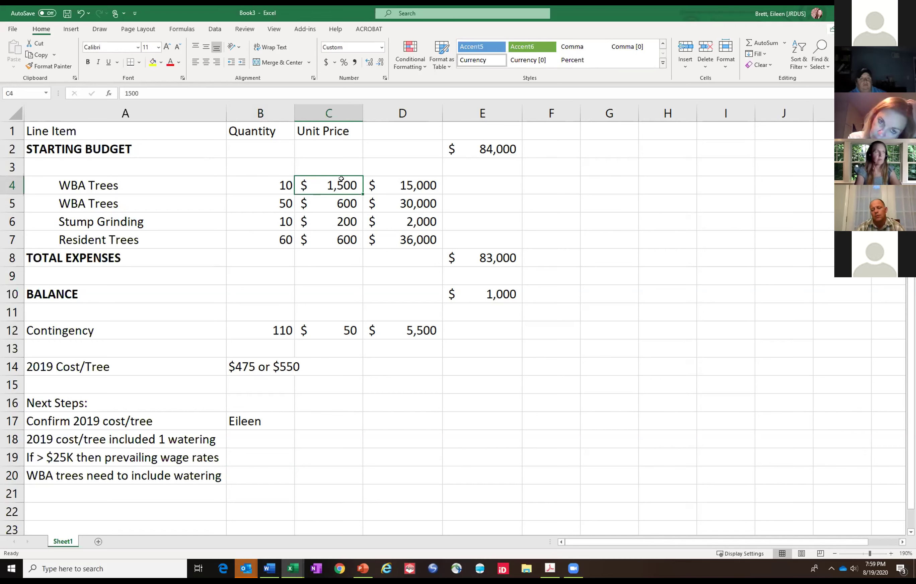
{"action": "left_click", "coordinate": [165, 177]}
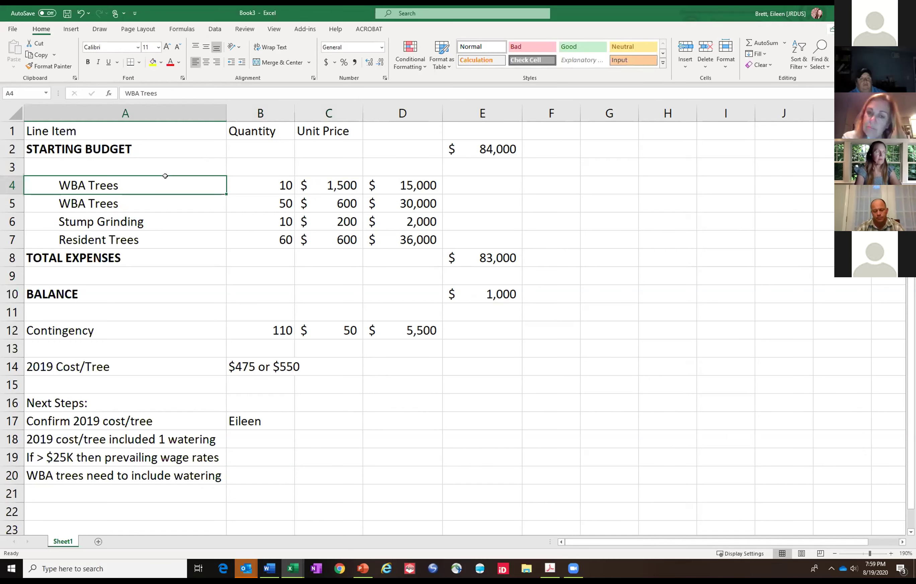
{"action": "left_click", "coordinate": [289, 274]}
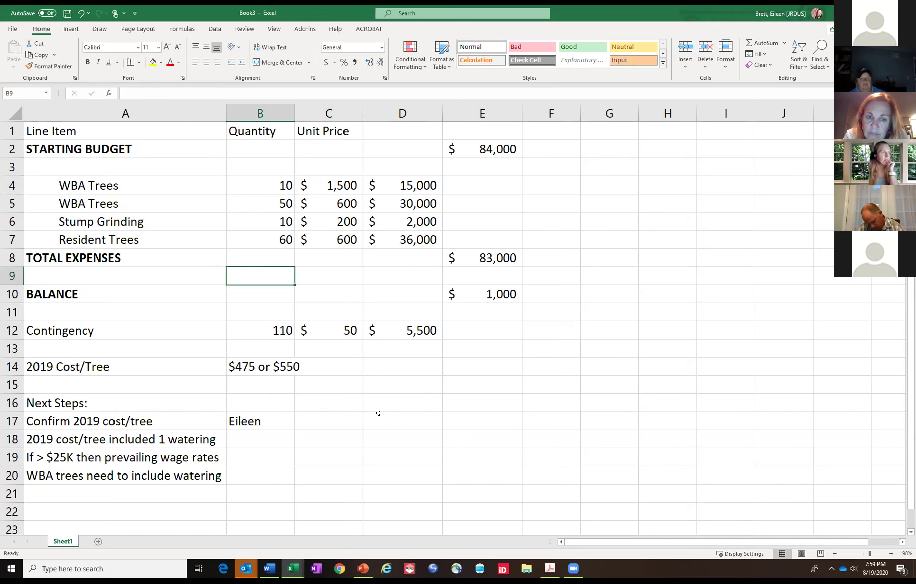
{"action": "key", "text": "Down"}
{"action": "key", "text": "Down"}
{"action": "key", "text": "Down"}
{"action": "key", "text": "Down"}
{"action": "key", "text": "Down"}
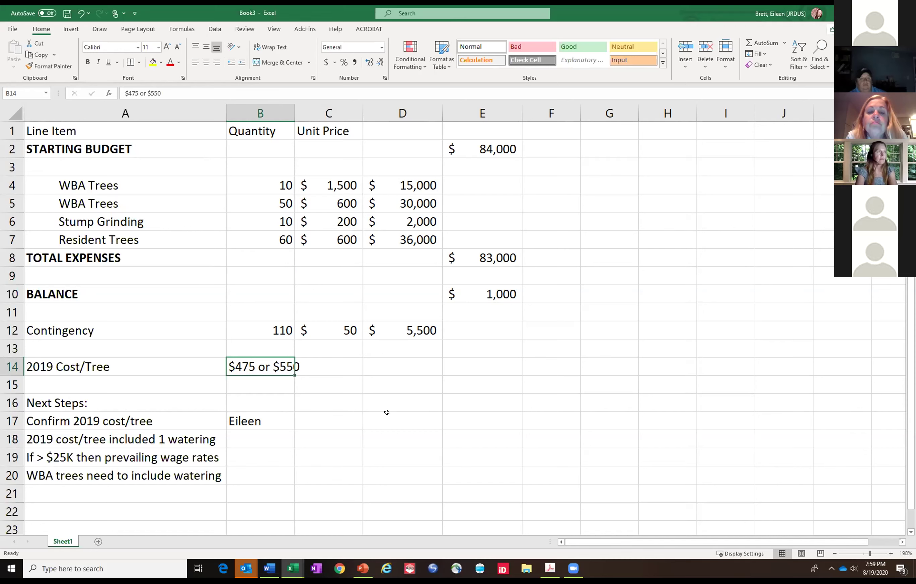
Add the column heading "Comments" in cell G1
{"action": "left_click", "coordinate": [567, 187]}
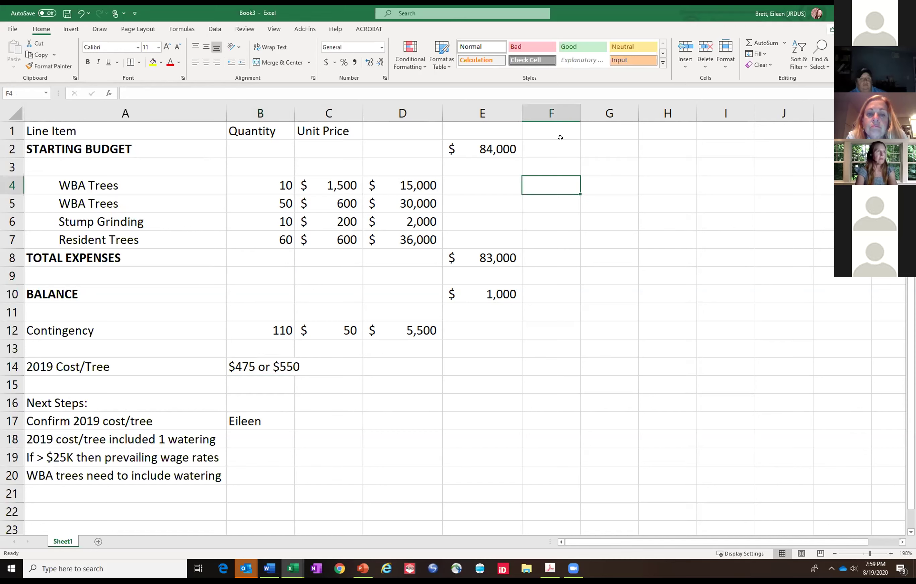
{"action": "left_click", "coordinate": [592, 131]}
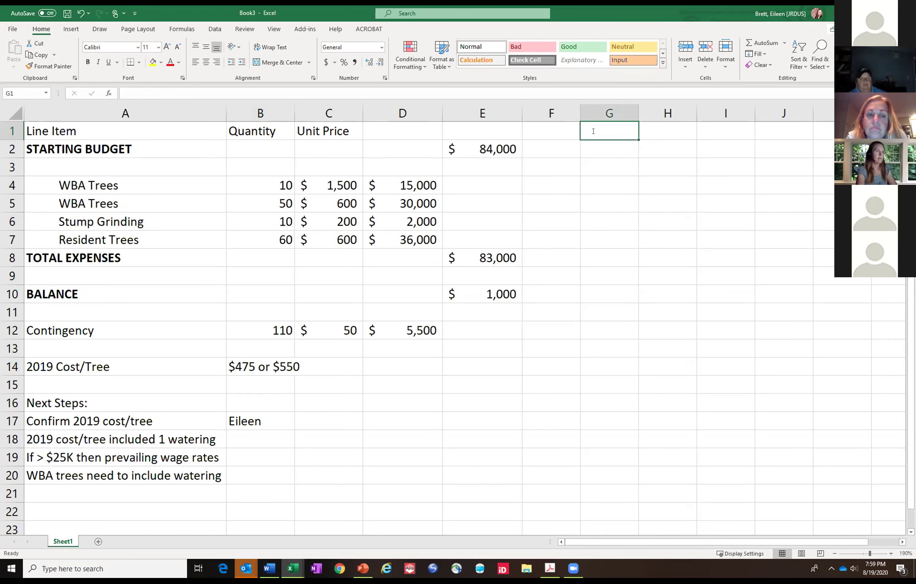
{"action": "type", "text": "Vp,"}
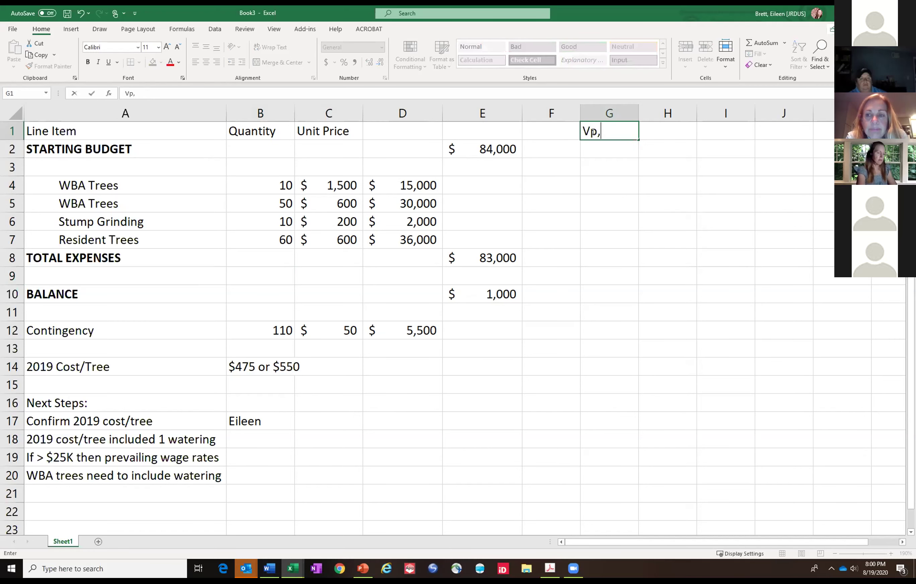
{"action": "key", "text": "BackSpace"}
{"action": "key", "text": "BackSpace"}
{"action": "key", "text": "BackSpace"}
{"action": "type", "text": "Comments"}
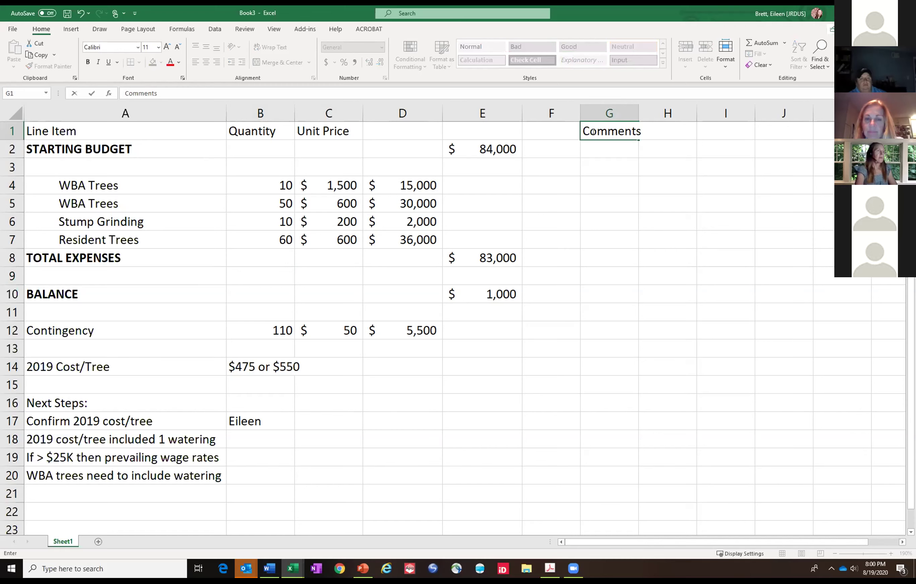
{"action": "key", "text": "Return"}
{"action": "key", "text": "Return"}
{"action": "key", "text": "Return"}
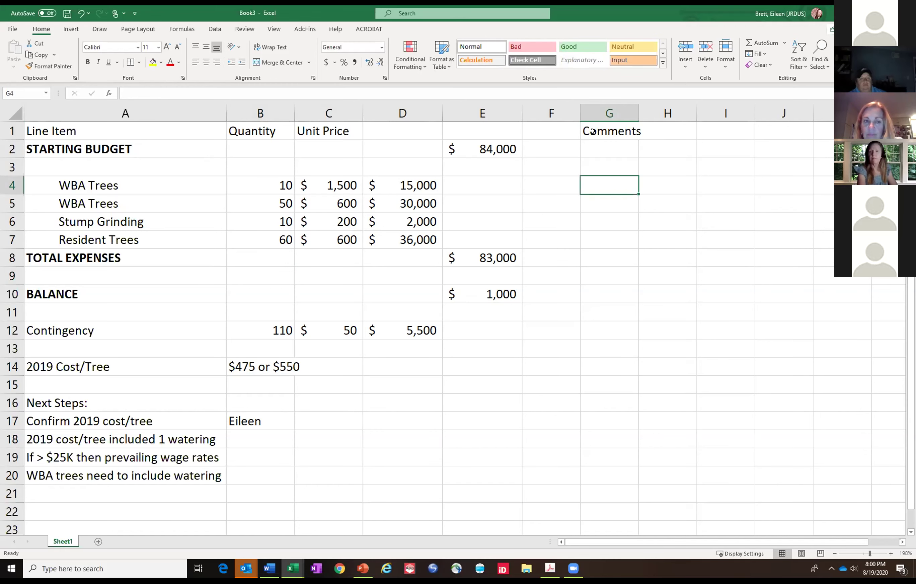
{"action": "type", "text": "Br"}
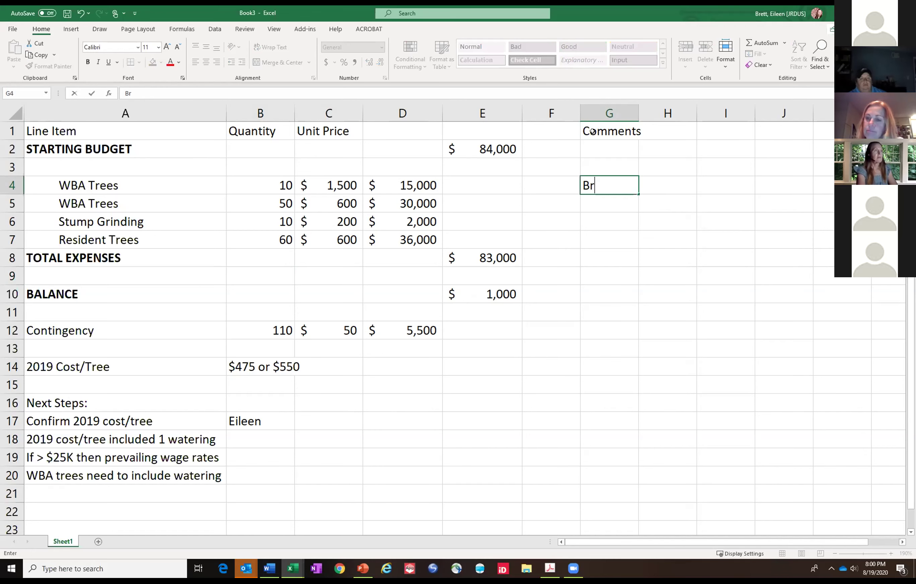
{"action": "key", "text": "BackSpace"}
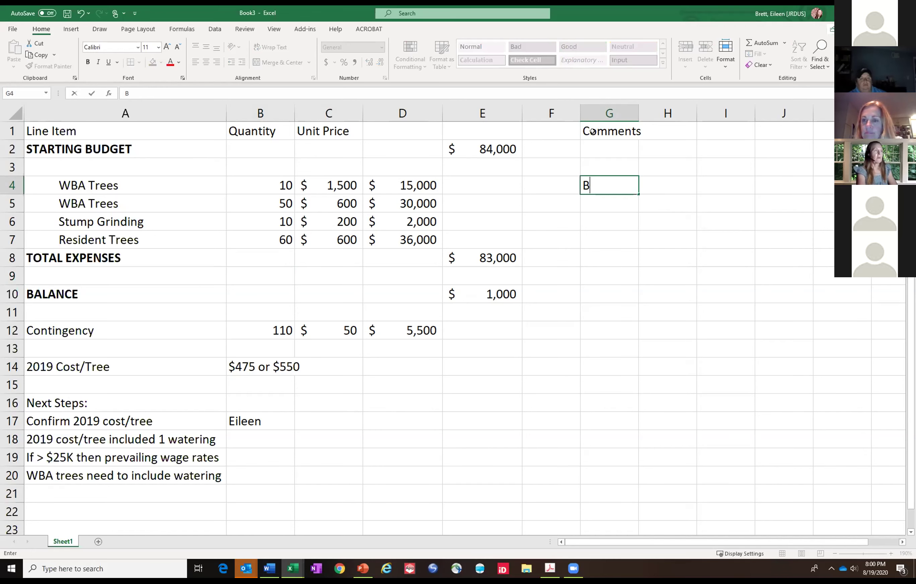
{"action": "key", "text": "BackSpace"}
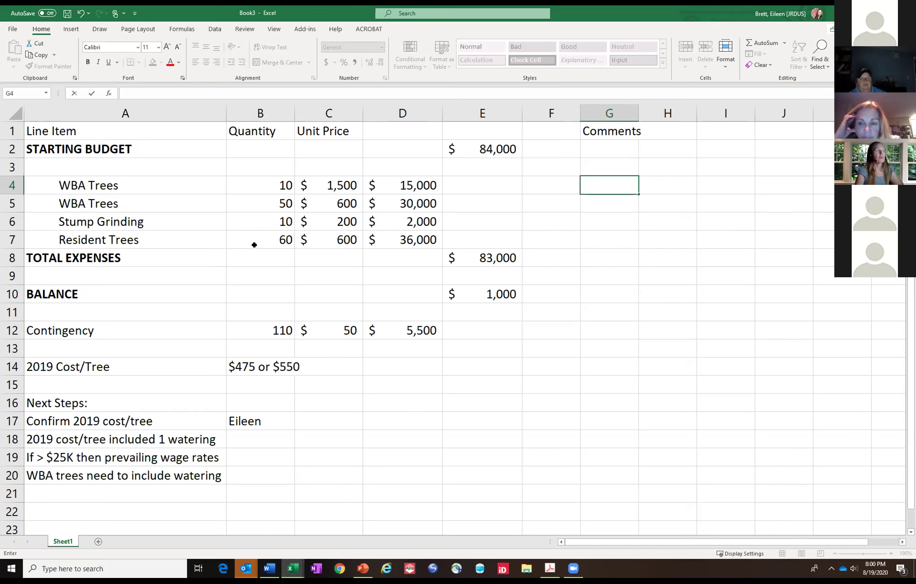
{"action": "left_click", "coordinate": [251, 105]}
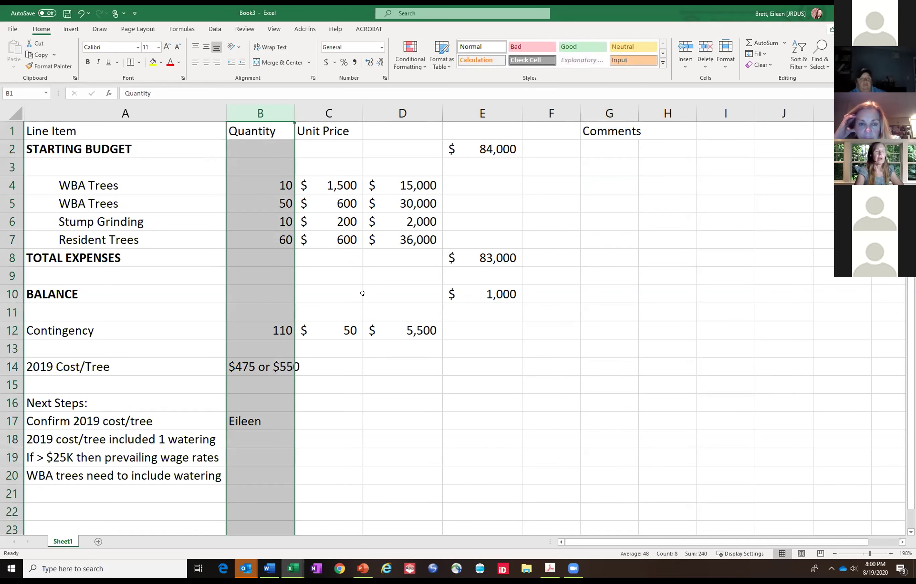
{"action": "left_click", "coordinate": [615, 330]}
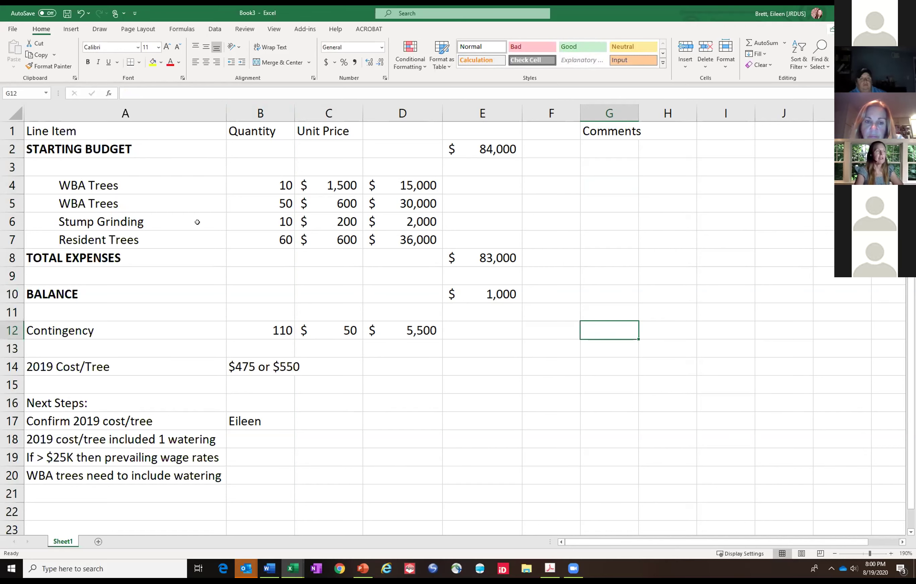
{"action": "left_click_drag", "start_coordinate": [197, 222], "coordinate": [262, 223]}
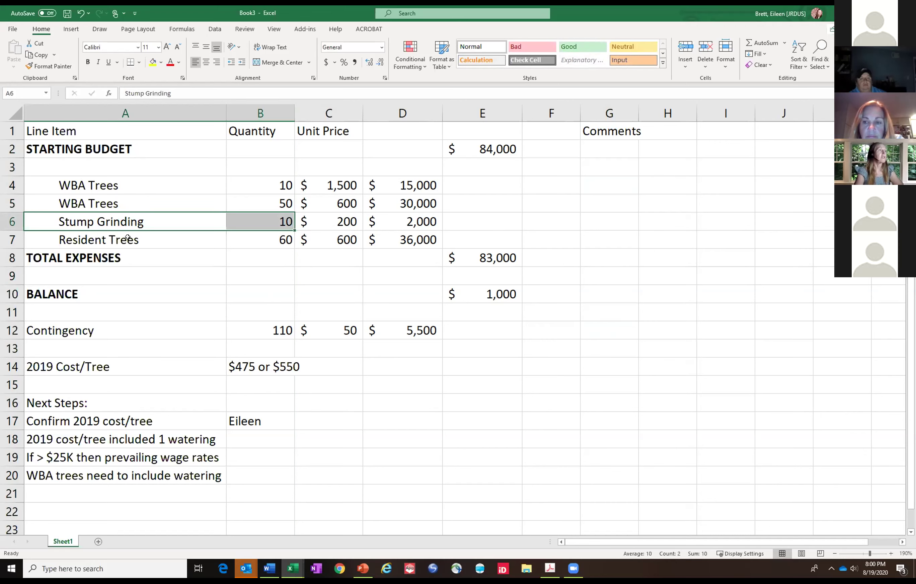
{"action": "left_click_drag", "start_coordinate": [227, 237], "coordinate": [262, 237]}
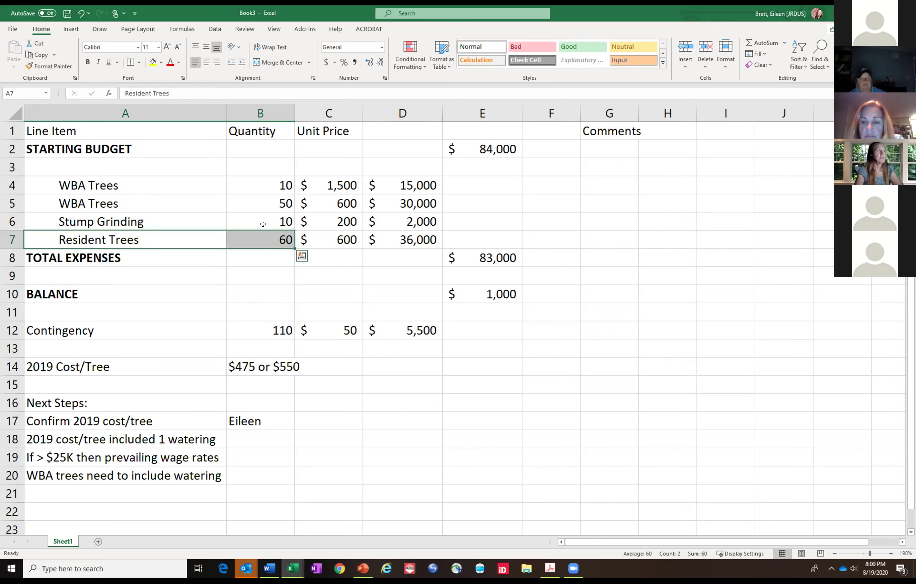
{"action": "left_click", "coordinate": [260, 240]}
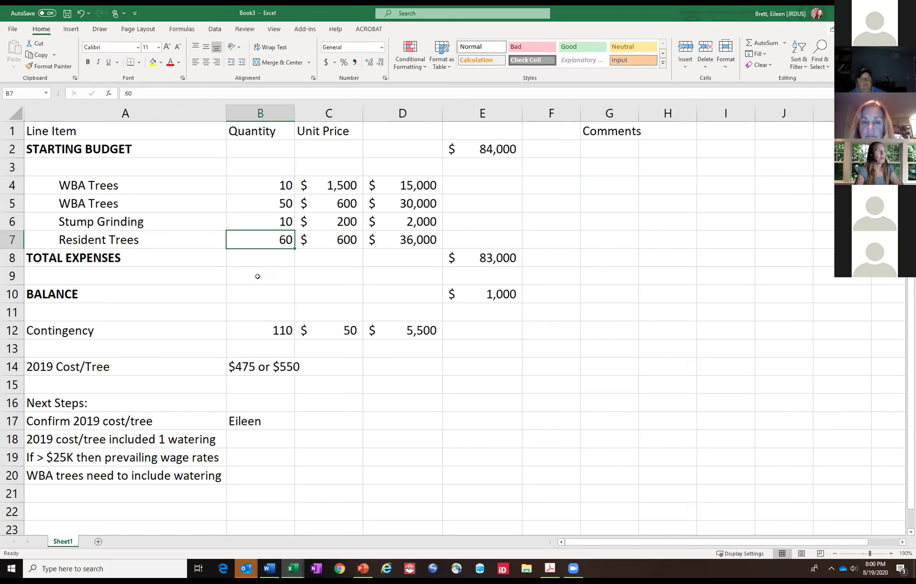
Color the text of the first WBA Trees label in A4 and the Resident Trees label in A7 red
{"action": "left_click", "coordinate": [141, 183]}
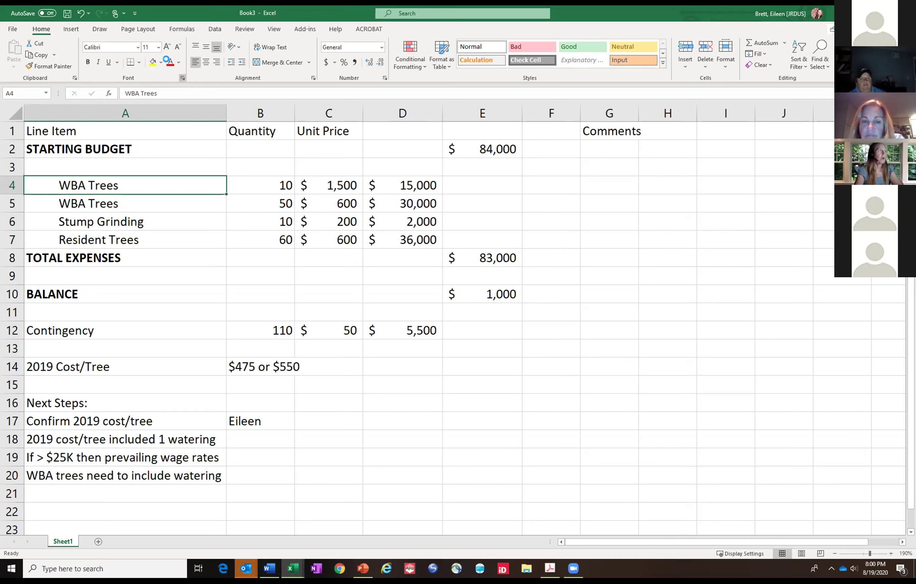
{"action": "left_click", "coordinate": [148, 245]}
{"action": "left_click", "coordinate": [170, 62]}
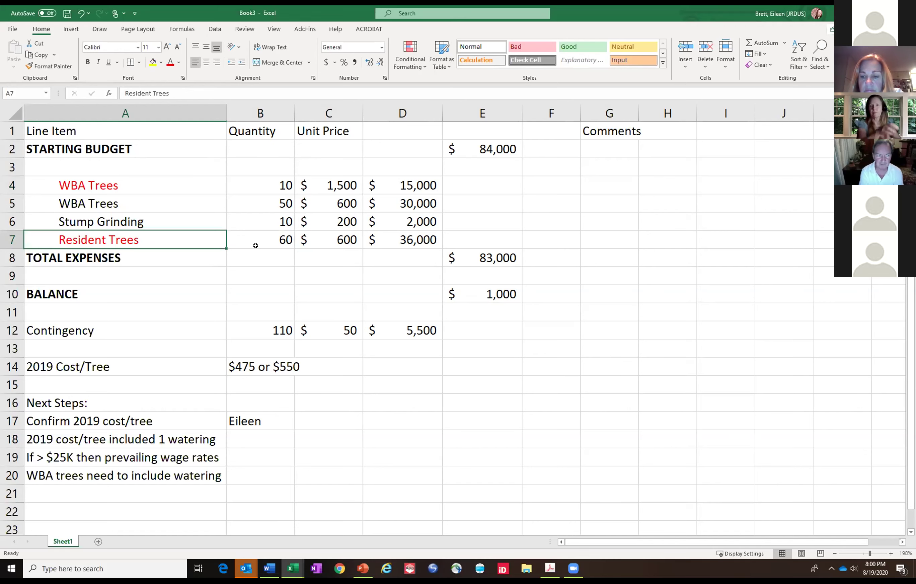
{"action": "key", "text": "Right"}
{"action": "key", "text": "Down"}
{"action": "key", "text": "Down"}
{"action": "key", "text": "Down"}
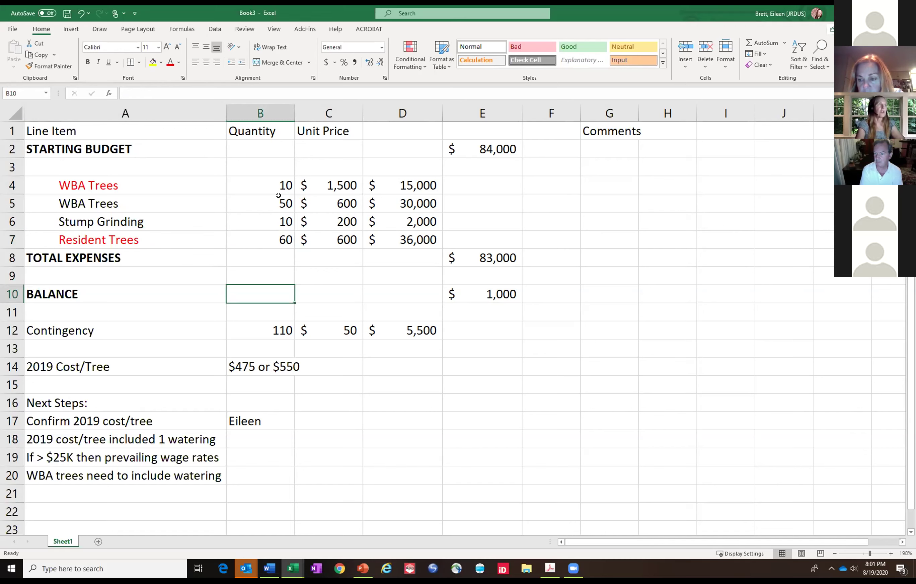
{"action": "left_click_drag", "start_coordinate": [279, 191], "coordinate": [279, 202]}
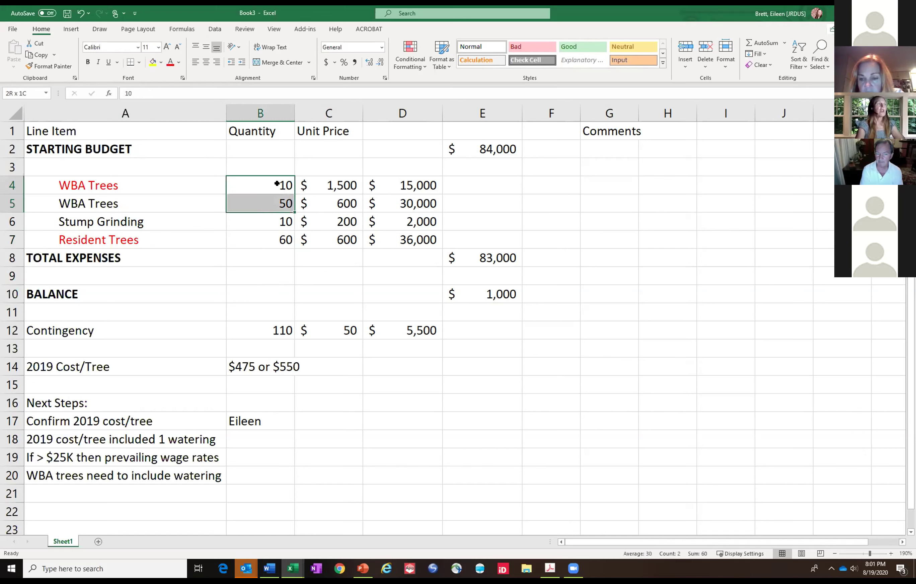
{"action": "left_click", "coordinate": [272, 202]}
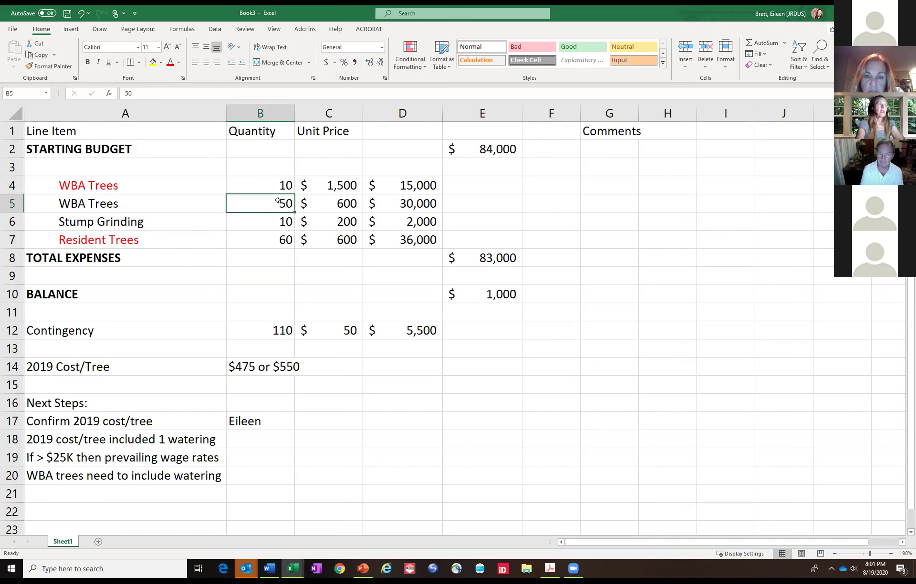
{"action": "key", "text": "Right"}
{"action": "left_click", "coordinate": [270, 185]}
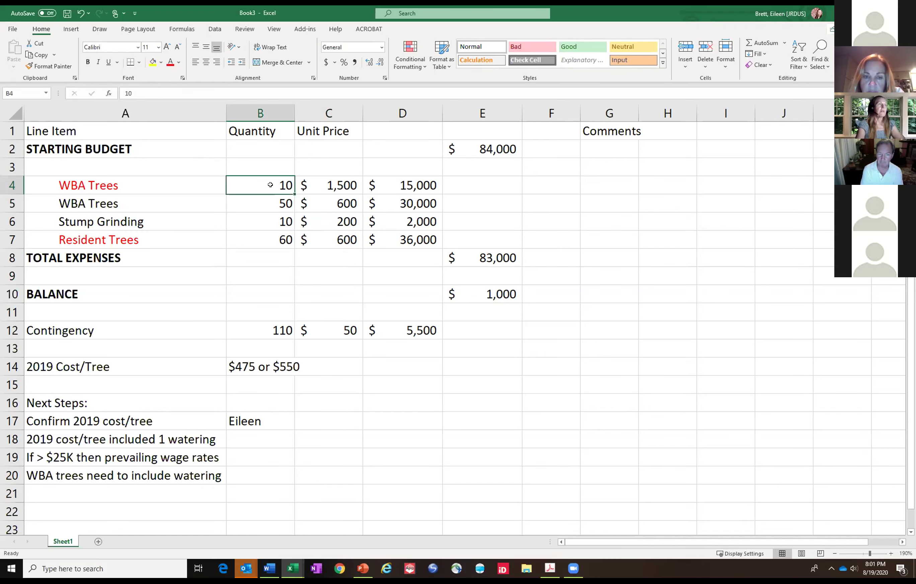
{"action": "left_click", "coordinate": [324, 187]}
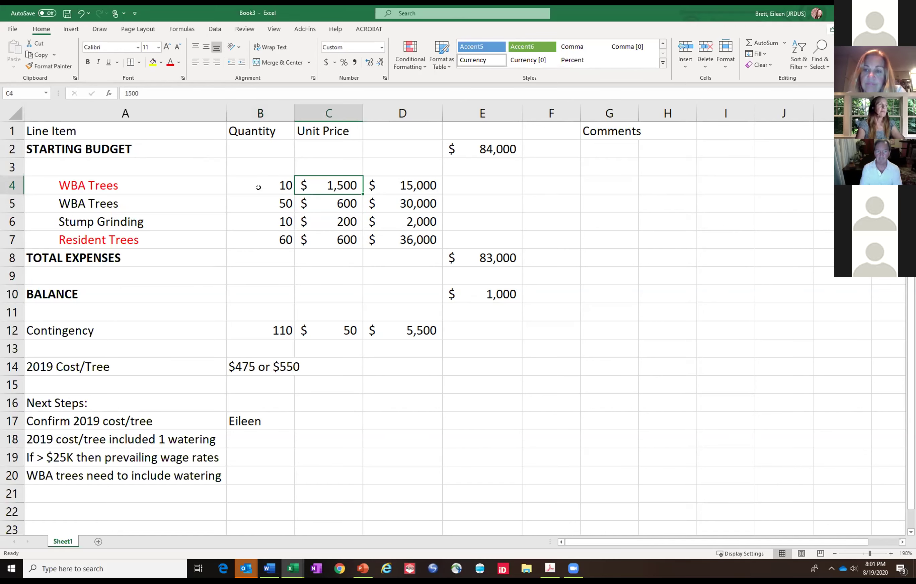
{"action": "left_click_drag", "start_coordinate": [258, 188], "coordinate": [257, 199]}
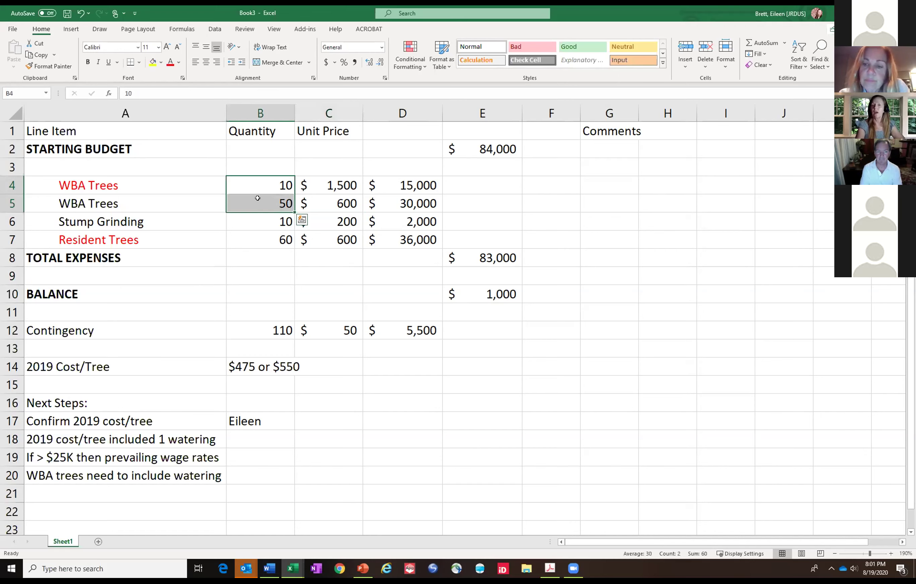
{"action": "left_click", "coordinate": [365, 290]}
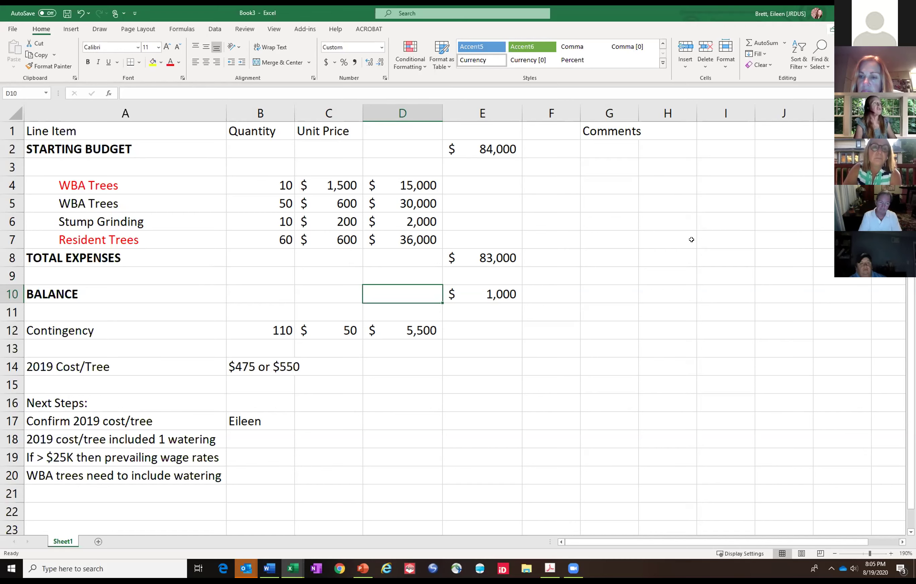
Set the quantity of the first WBA Trees line in row 4 to 15
{"action": "left_click", "coordinate": [250, 175]}
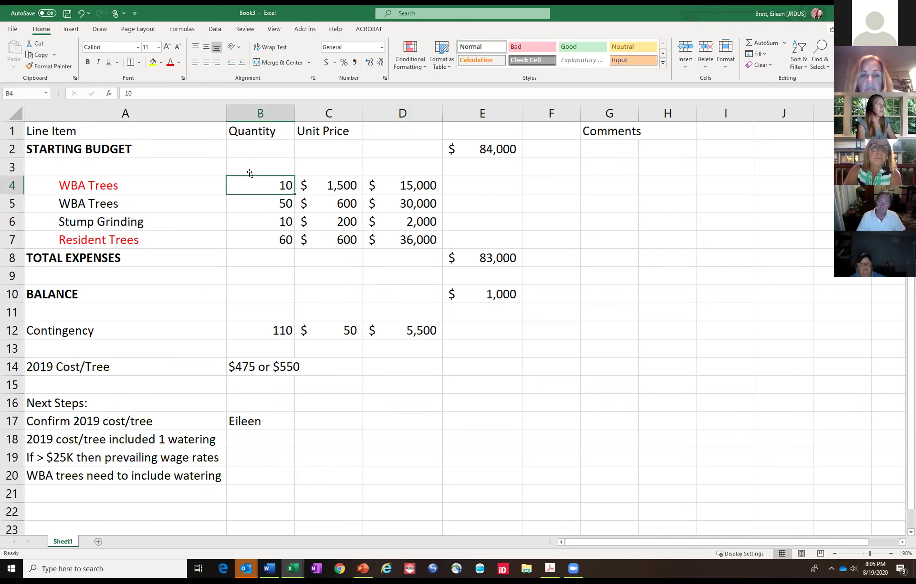
{"action": "type", "text": "15"}
{"action": "key", "text": "Return"}
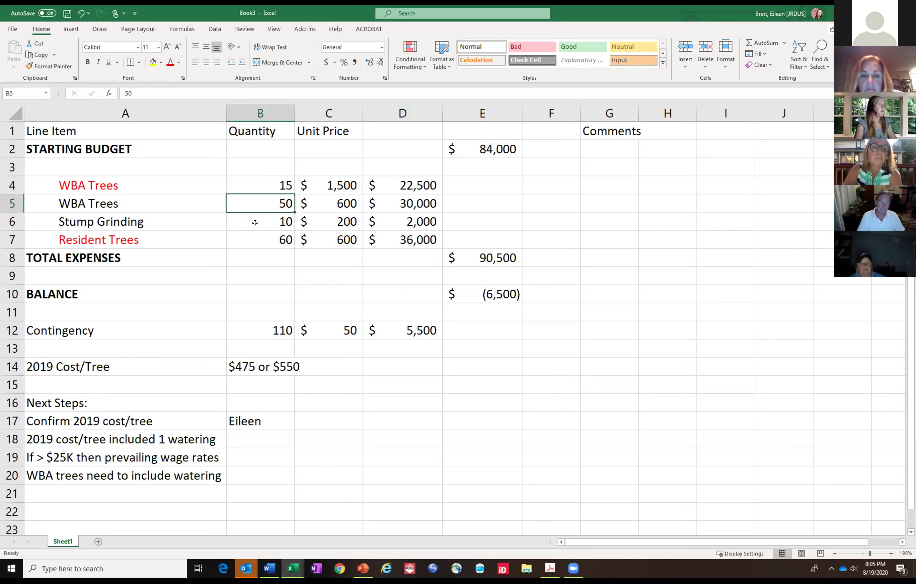
Set the Resident Trees quantity in row 7 to 50
{"action": "left_click", "coordinate": [261, 238]}
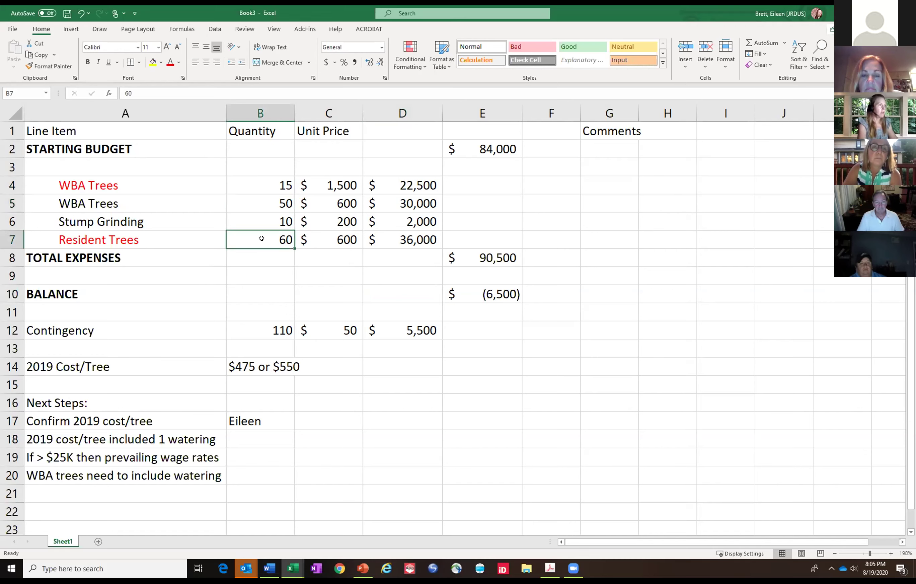
{"action": "type", "text": "50"}
{"action": "key", "text": "Return"}
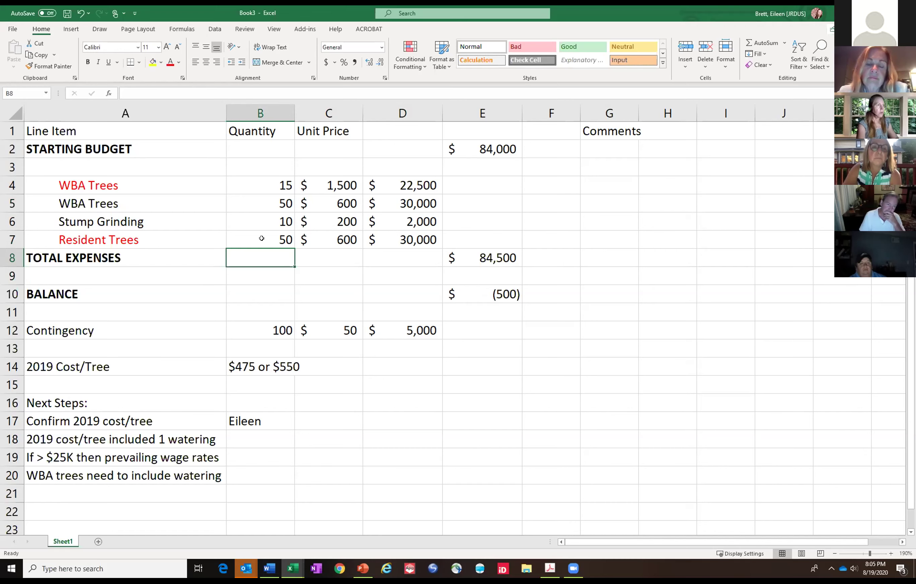
Set the Resident Trees quantity in row 7 to 45
{"action": "left_click", "coordinate": [261, 238]}
{"action": "type", "text": "45"}
{"action": "key", "text": "Return"}
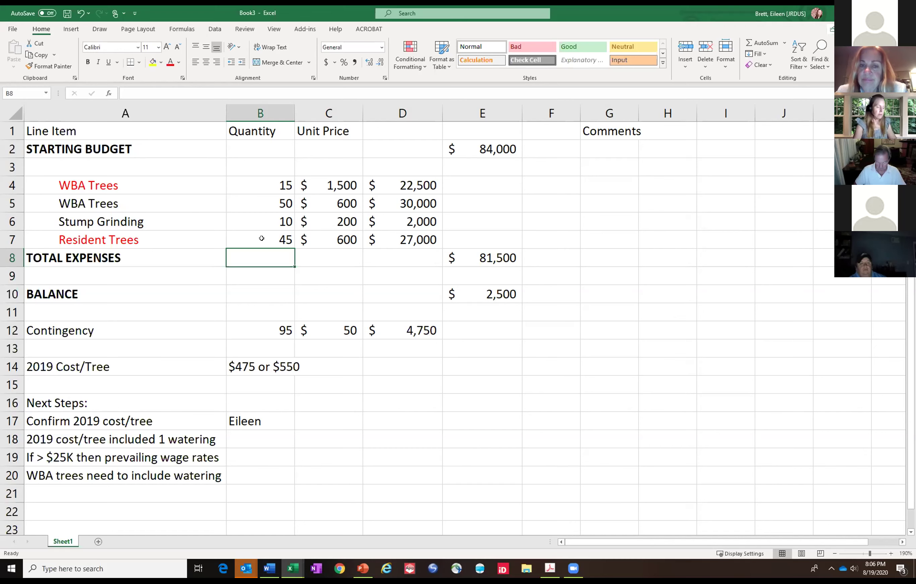
Set the unit price of the first WBA Trees line in row 4 to 600
{"action": "left_click", "coordinate": [350, 190]}
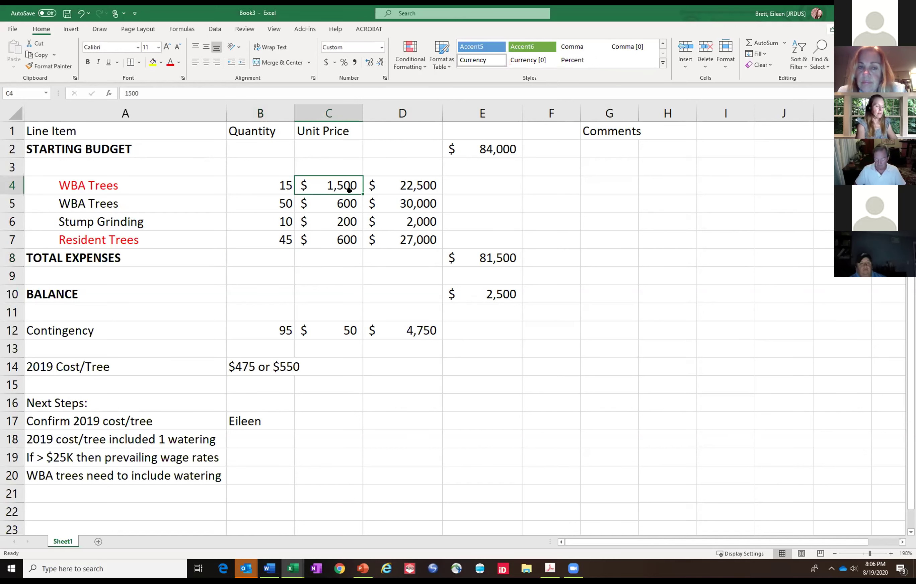
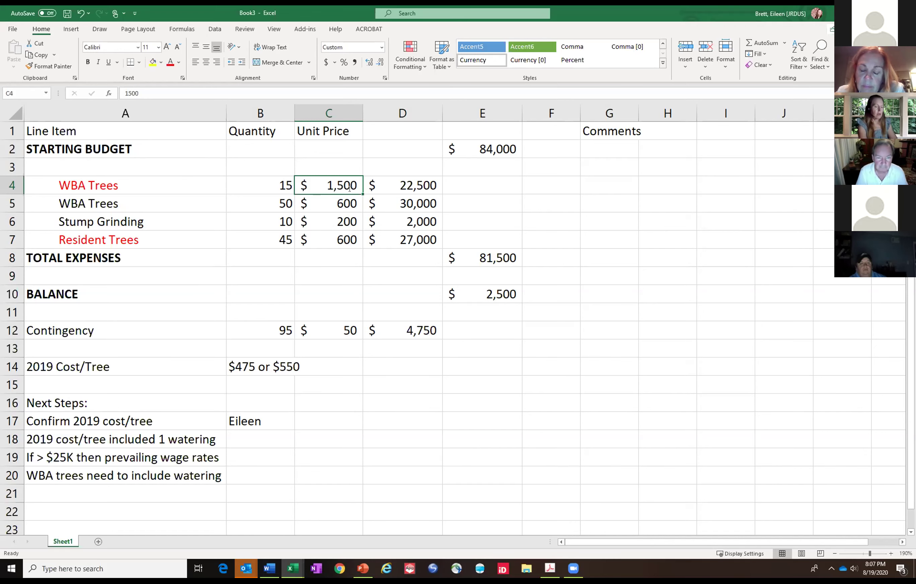
{"action": "type", "text": "600"}
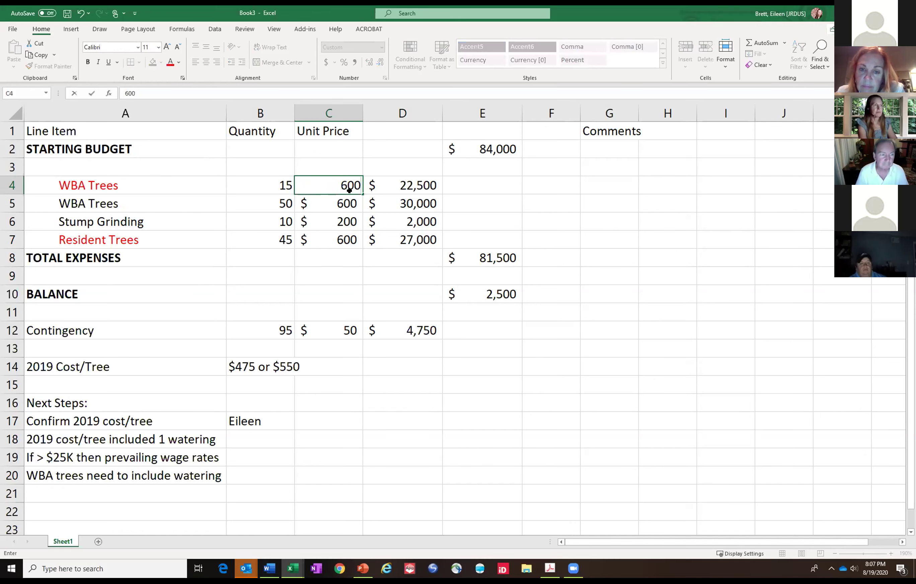
{"action": "key", "text": "Return"}
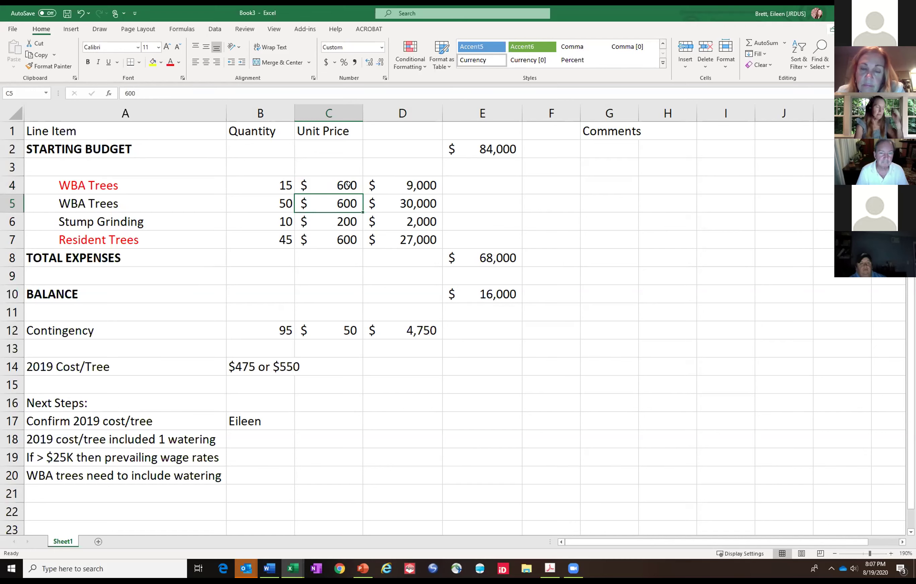
Set the unit price of the first WBA Trees line in row 4 to 1000
{"action": "left_click", "coordinate": [348, 184]}
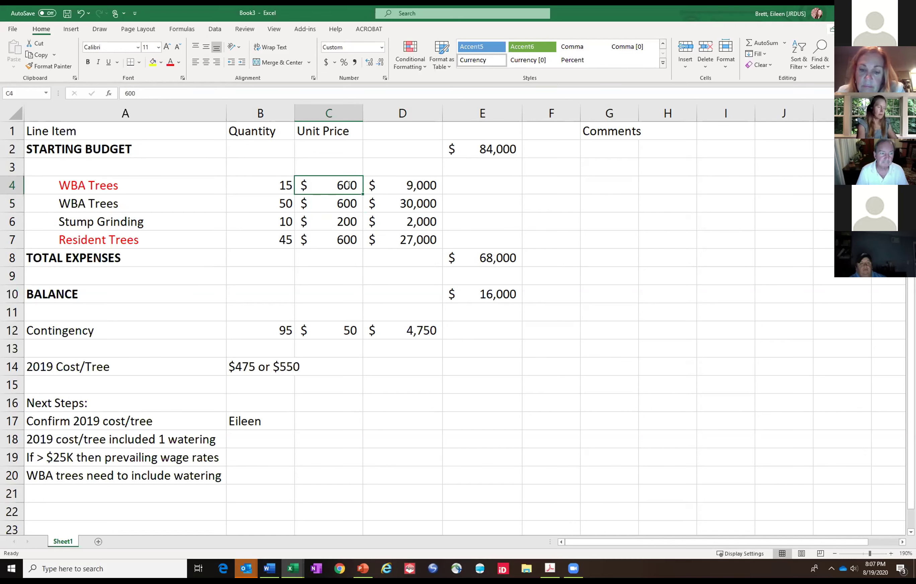
{"action": "type", "text": "1000"}
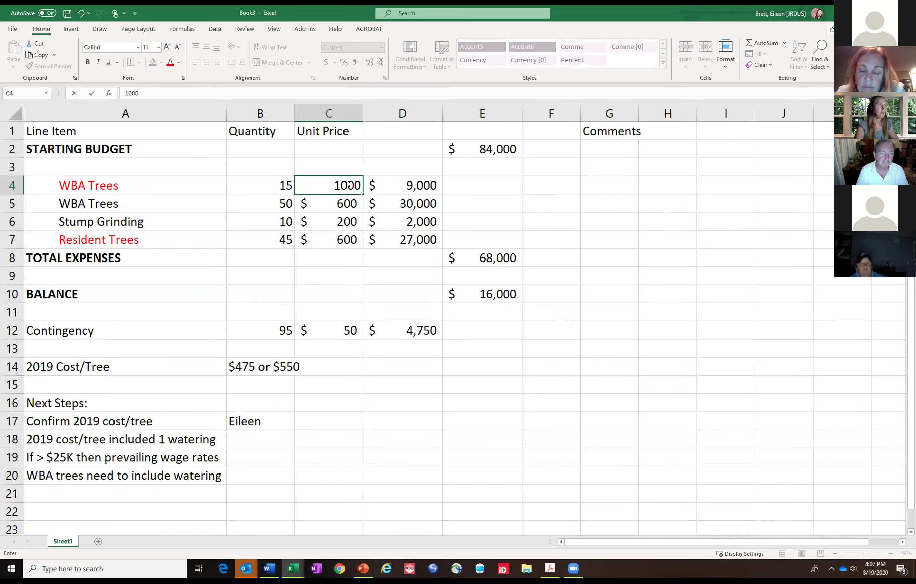
{"action": "key", "text": "Return"}
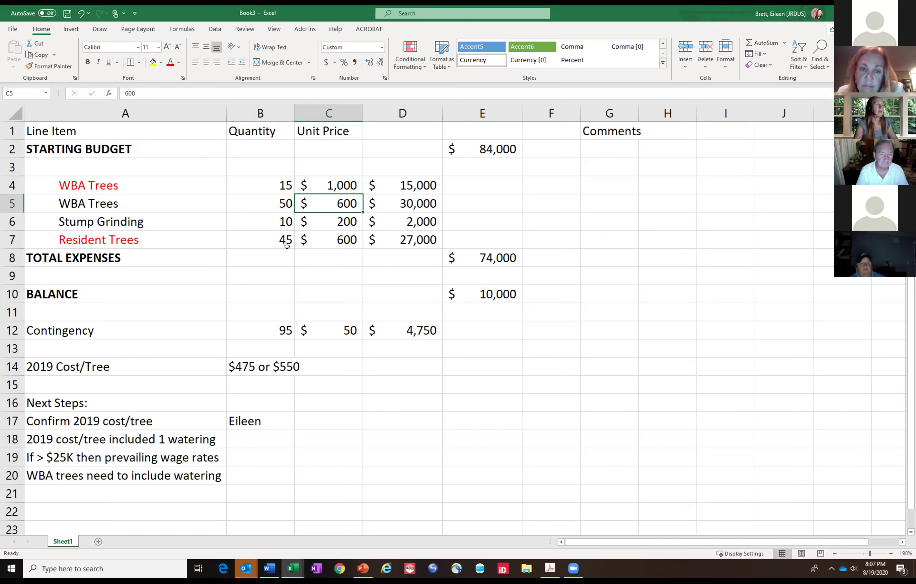
Set the Resident Trees quantity in row 7 to 60
{"action": "left_click", "coordinate": [272, 238]}
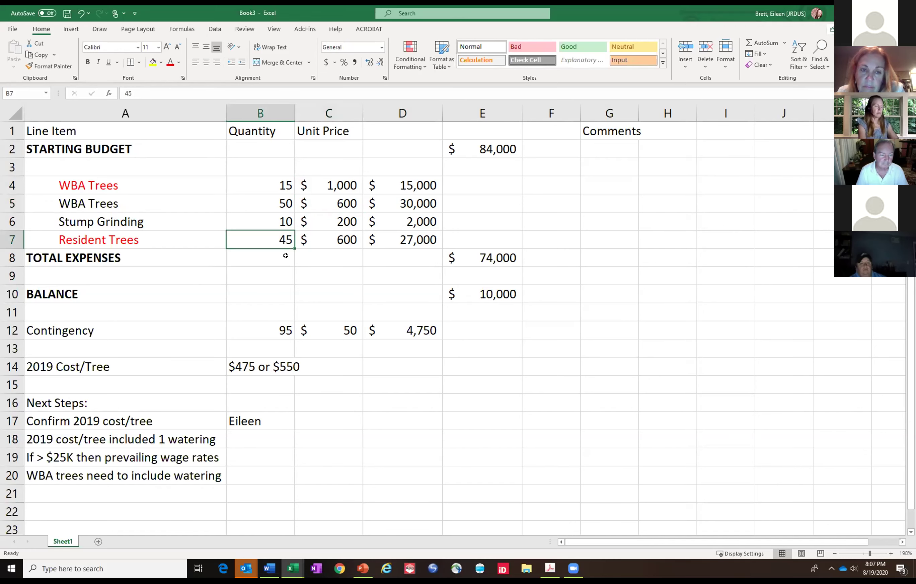
{"action": "type", "text": "60"}
{"action": "key", "text": "Return"}
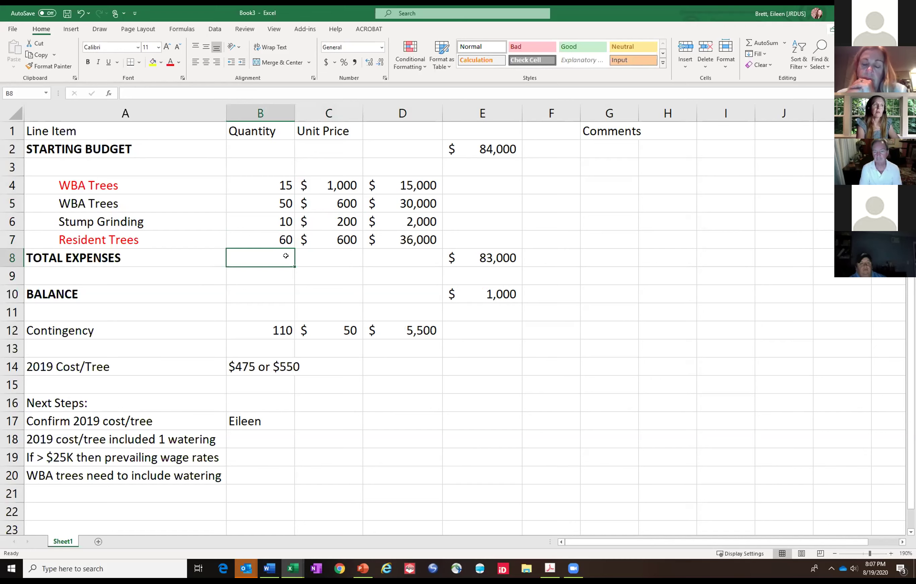
Enter the comment '2.5 to 3" caliper trees' for the first WBA Trees line in G4
{"action": "left_click", "coordinate": [605, 184]}
{"action": "type", "text": "2.5"}
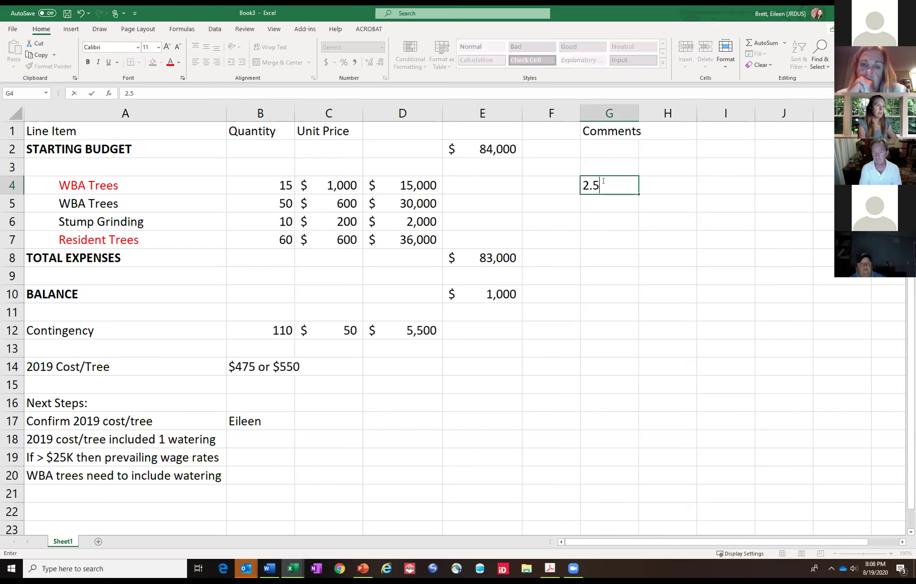
{"action": "type", "text": " to 3\" caliper"}
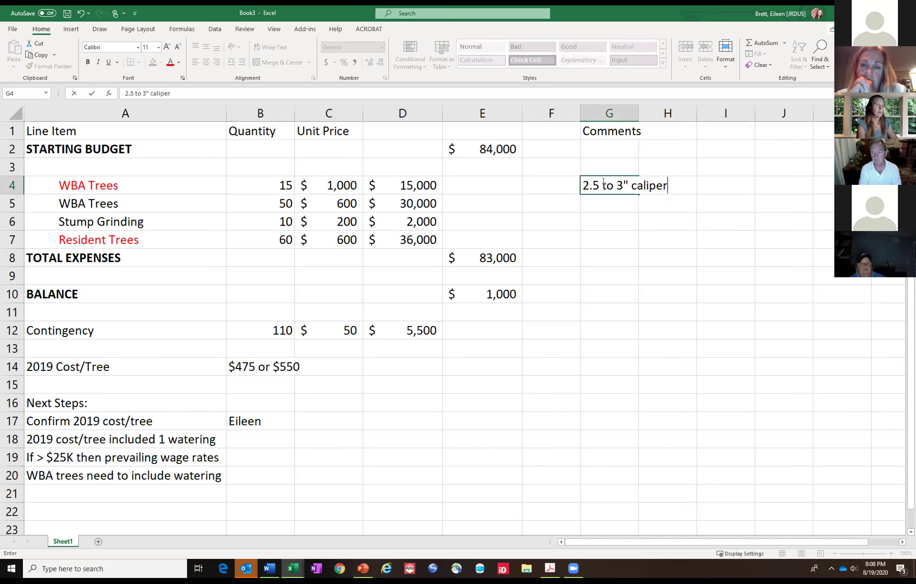
{"action": "type", "text": " tr"}
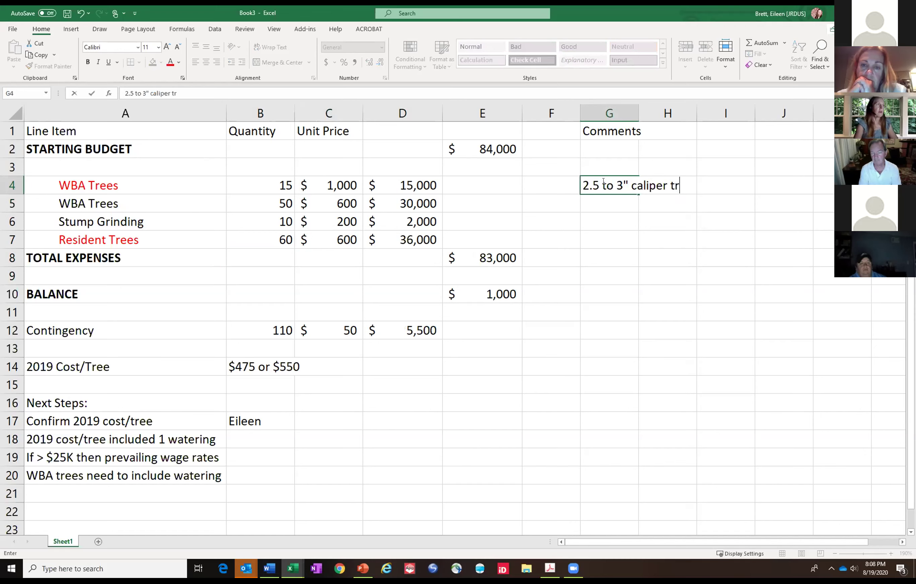
{"action": "type", "text": "ees"}
{"action": "key", "text": "Return"}
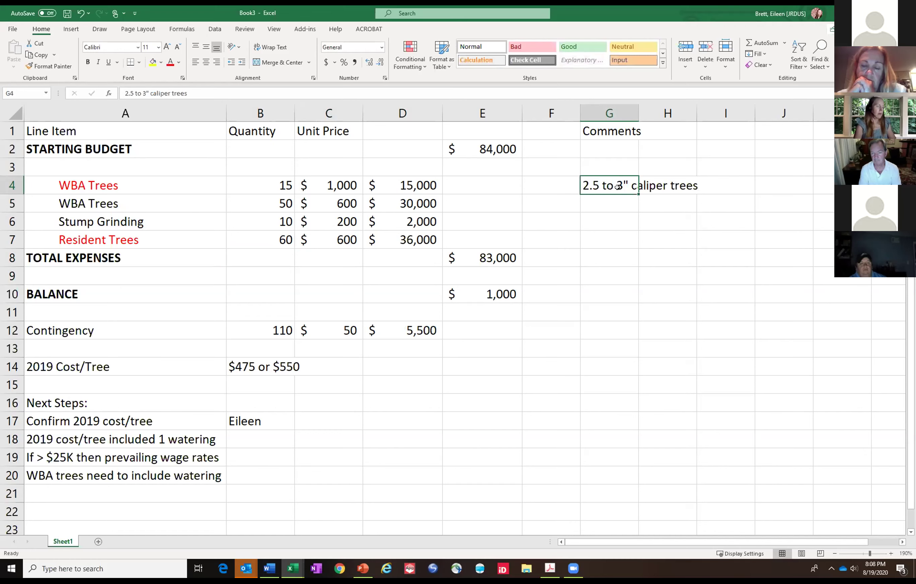
Copy the G4 comment to the second WBA Trees and Resident Trees rows, leaving the Stump Grinding comment empty
{"action": "key", "text": "ctrl+c"}
{"action": "left_click", "coordinate": [618, 218]}
{"action": "key", "text": "ctrl+v"}
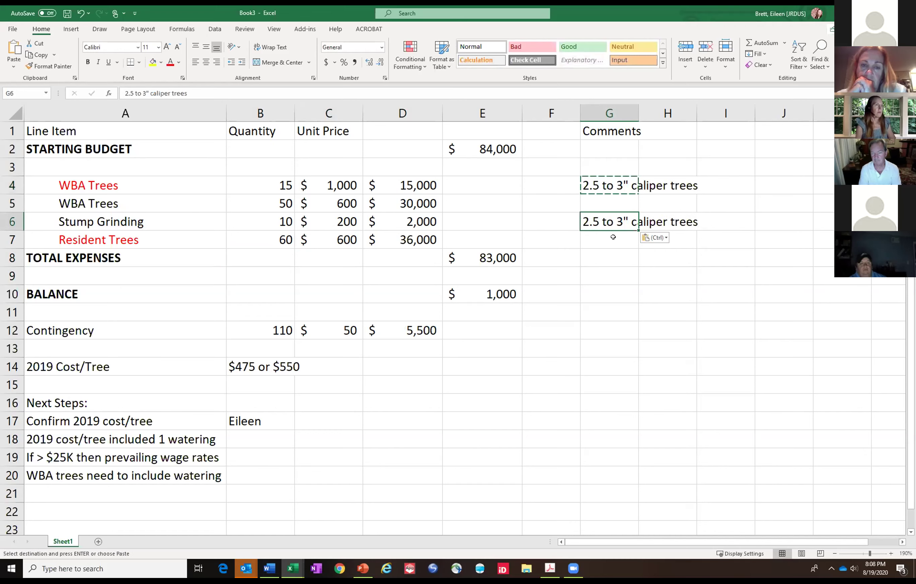
{"action": "key", "text": "Down"}
{"action": "key", "text": "ctrl+v"}
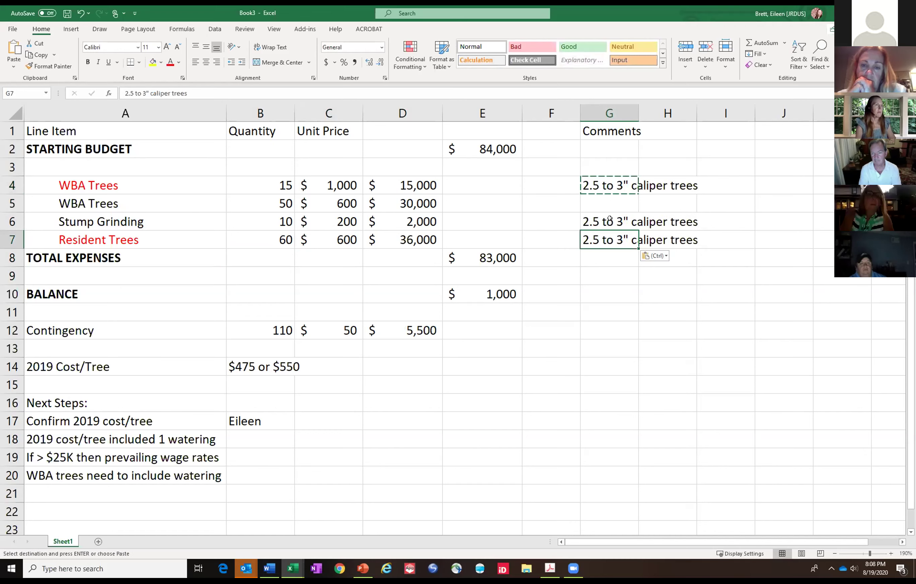
{"action": "key", "text": "Up"}
{"action": "key", "text": "Up"}
{"action": "key", "text": "ctrl+v"}
{"action": "key", "text": "Down"}
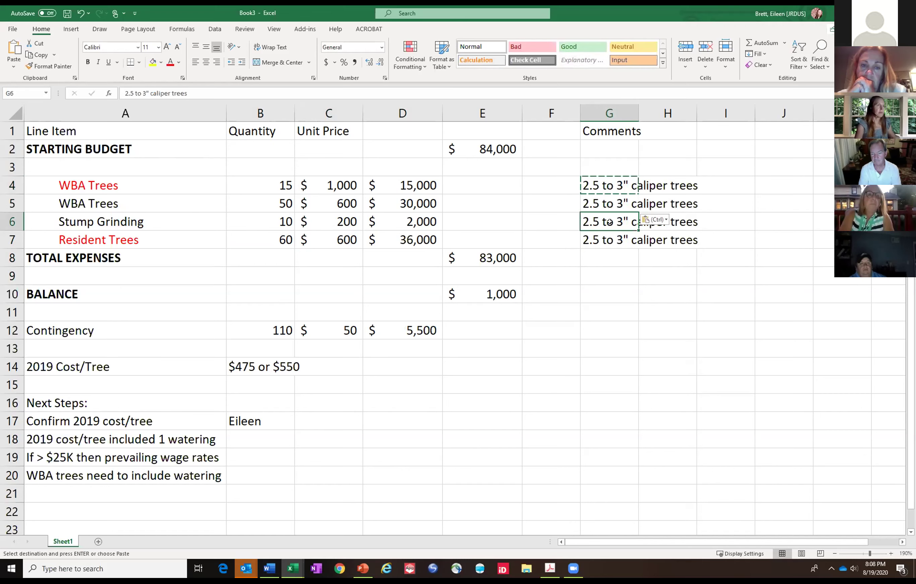
{"action": "key", "text": "Delete"}
{"action": "left_click", "coordinate": [626, 290]}
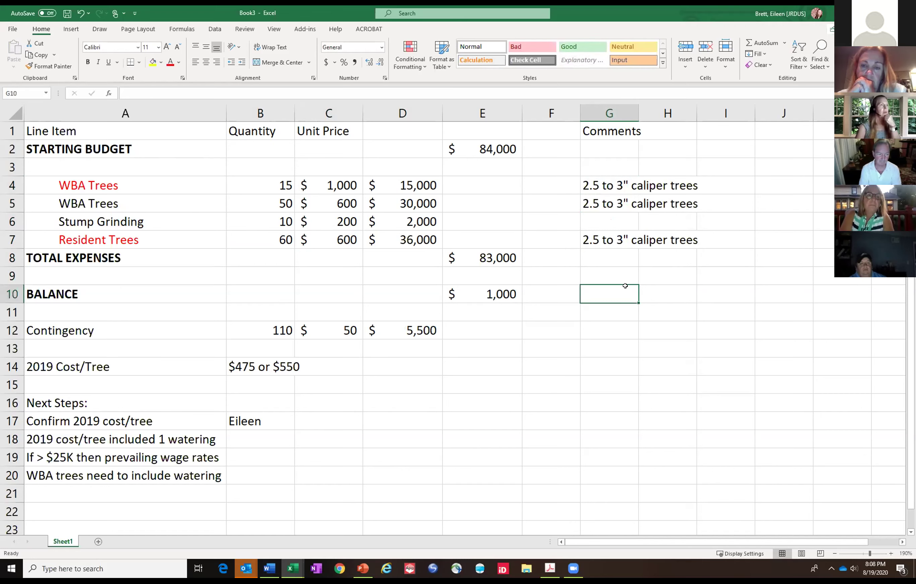
Shorten the comment in G4 to '2.5" caliper trees'
{"action": "left_click", "coordinate": [590, 187]}
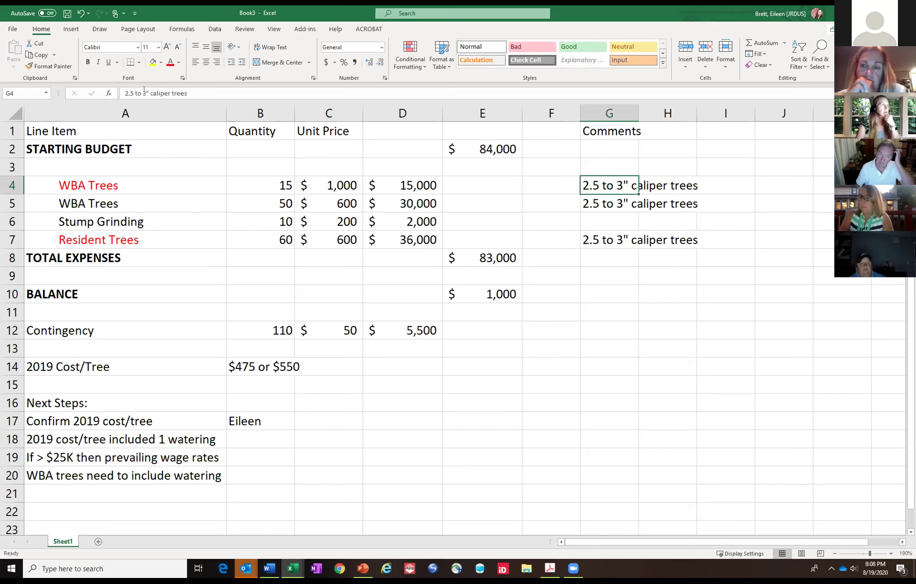
{"action": "left_click", "coordinate": [143, 89]}
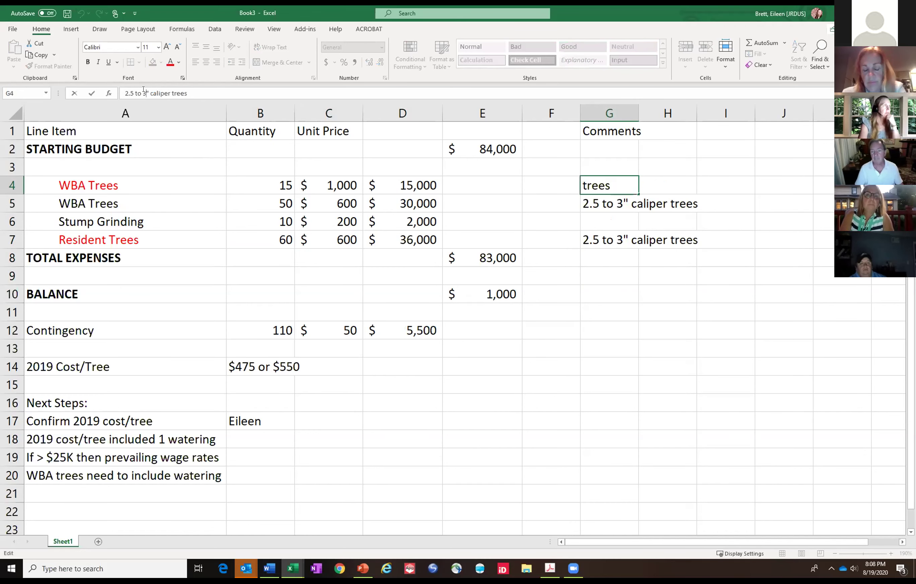
{"action": "key", "text": "BackSpace"}
{"action": "key", "text": "BackSpace"}
{"action": "key", "text": "BackSpace"}
{"action": "key", "text": "BackSpace"}
{"action": "key", "text": "BackSpace"}
{"action": "key", "text": "Return"}
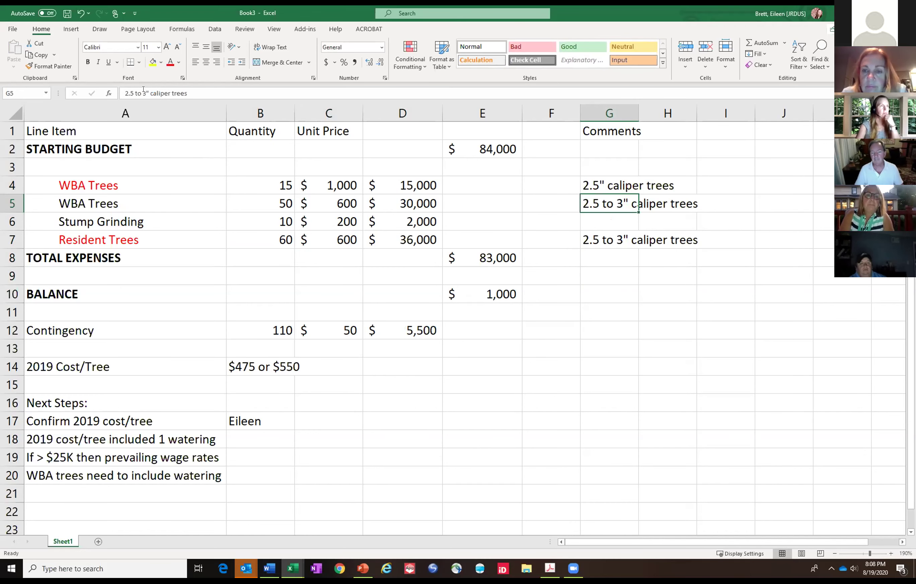
Fill the G4 comment down through the Resident Trees row and clear it from the Stump Grinding row
{"action": "left_click", "coordinate": [625, 187]}
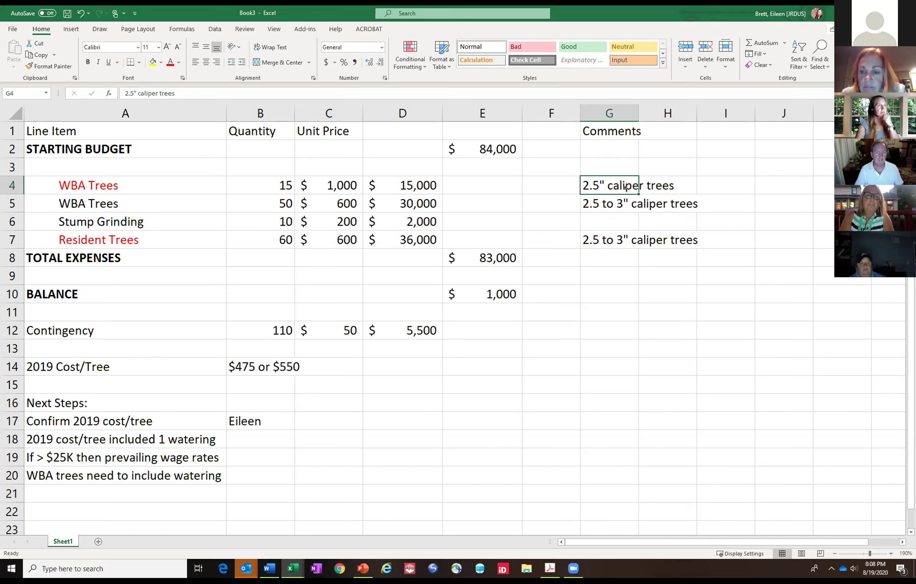
{"action": "left_click", "coordinate": [626, 244], "text": "shift"}
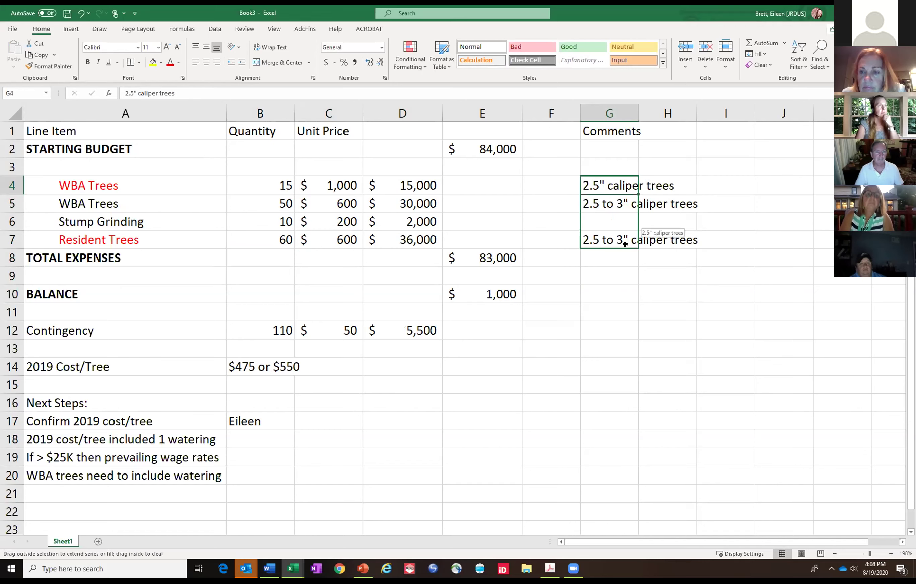
{"action": "key", "text": "ctrl+d"}
{"action": "left_click", "coordinate": [601, 217]}
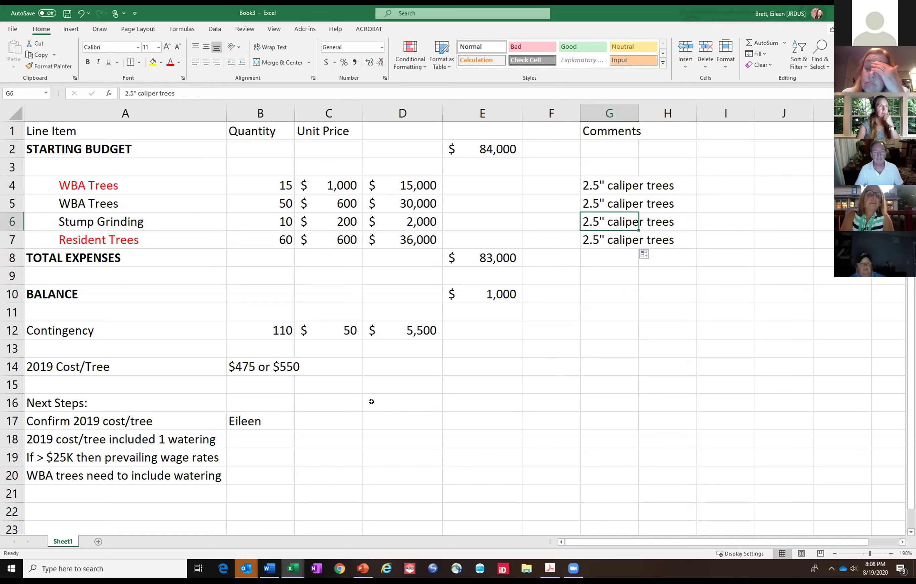
{"action": "key", "text": "Delete"}
{"action": "key", "text": "Down"}
{"action": "key", "text": "Down"}
{"action": "key", "text": "Down"}
{"action": "key", "text": "Down"}
{"action": "key", "text": "Down"}
{"action": "key", "text": "Down"}
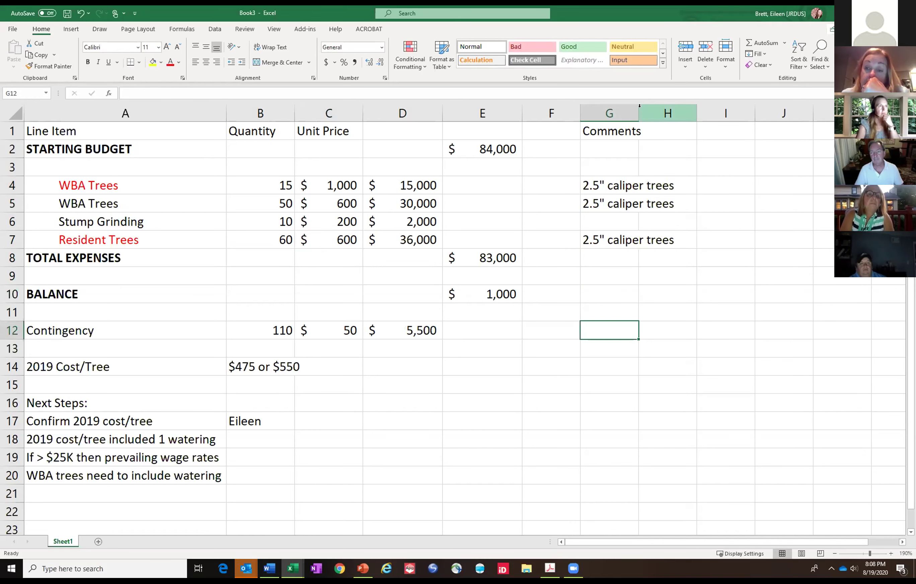
Widen the Comments column G so the caliper notes fit inside it
{"action": "left_click_drag", "start_coordinate": [640, 110], "coordinate": [698, 110]}
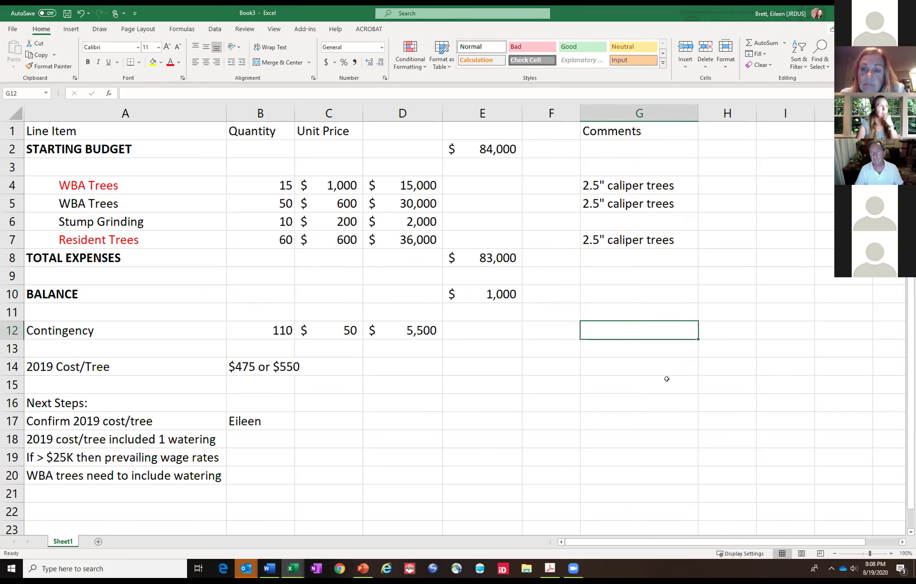
{"action": "key", "text": "Down"}
{"action": "key", "text": "Down"}
{"action": "key", "text": "Down"}
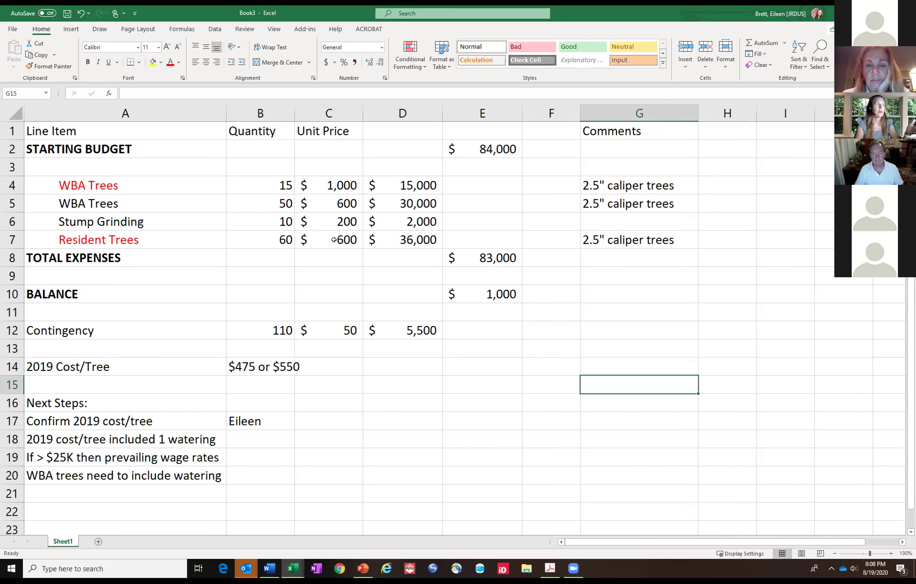
Set the quantity of the first WBA Trees line in row 4 to 10
{"action": "left_click", "coordinate": [286, 201]}
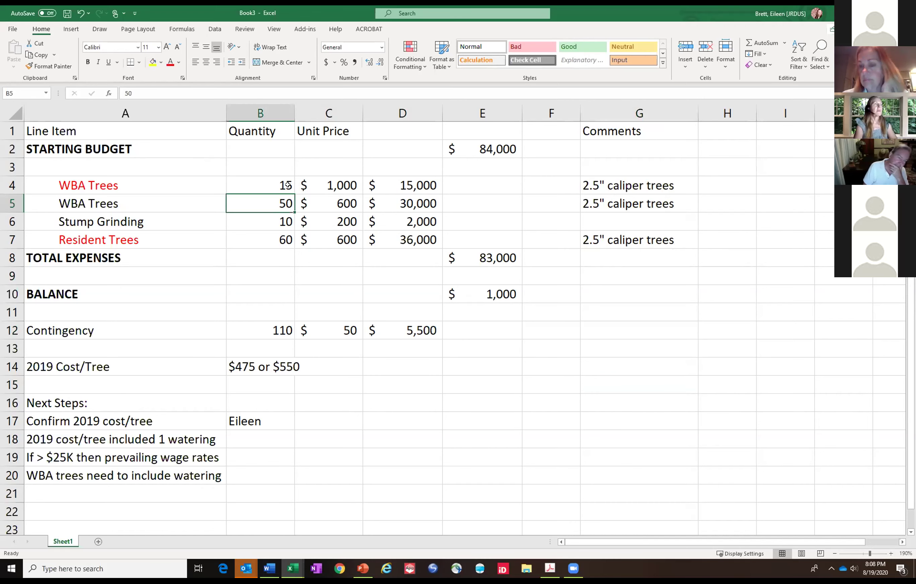
{"action": "key", "text": "Up"}
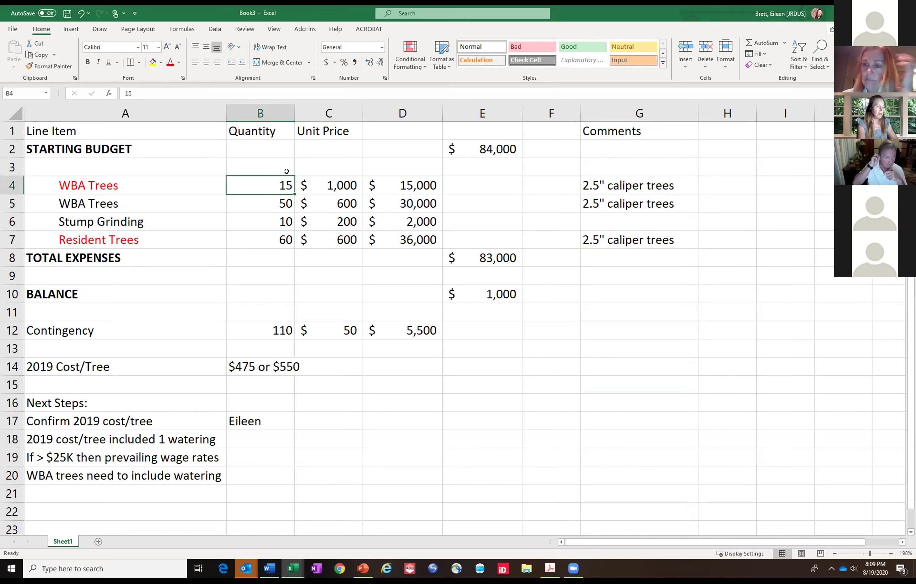
{"action": "type", "text": "10"}
{"action": "key", "text": "Return"}
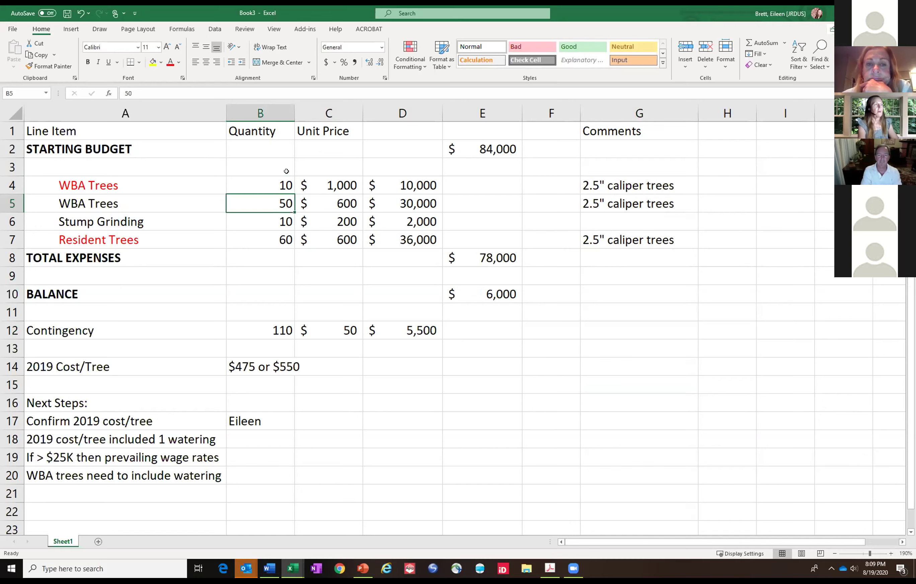
Set the Resident Trees quantity in row 7 to 70
{"action": "left_click", "coordinate": [282, 240]}
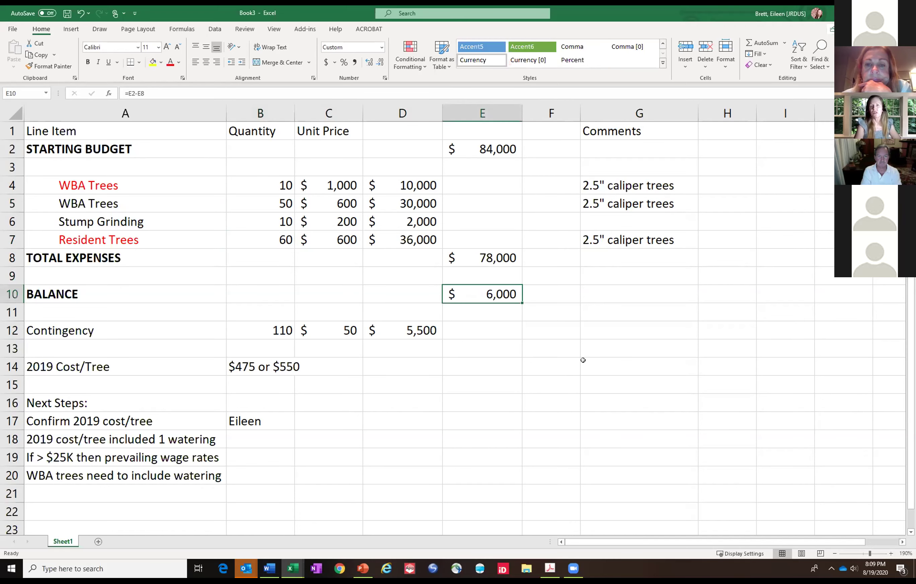
{"action": "left_click", "coordinate": [624, 337]}
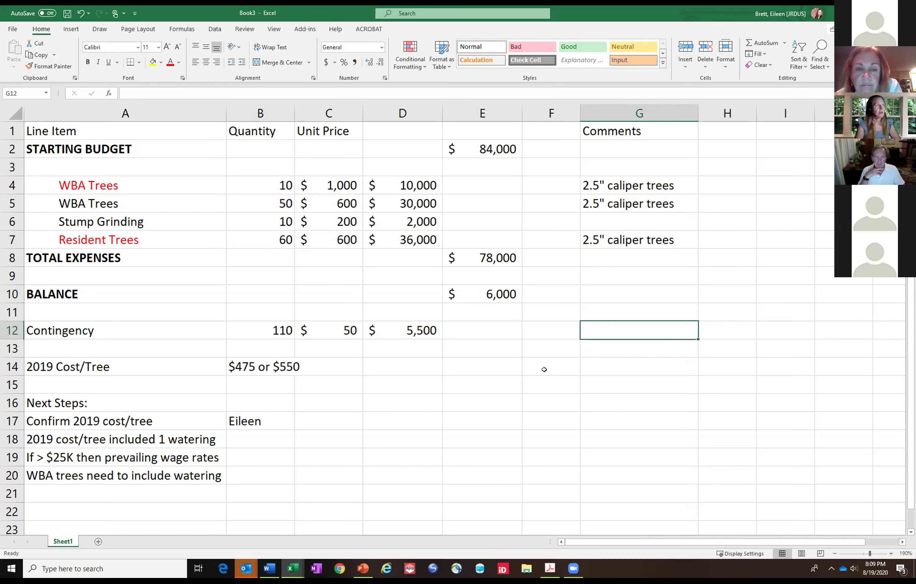
{"action": "left_click", "coordinate": [273, 241]}
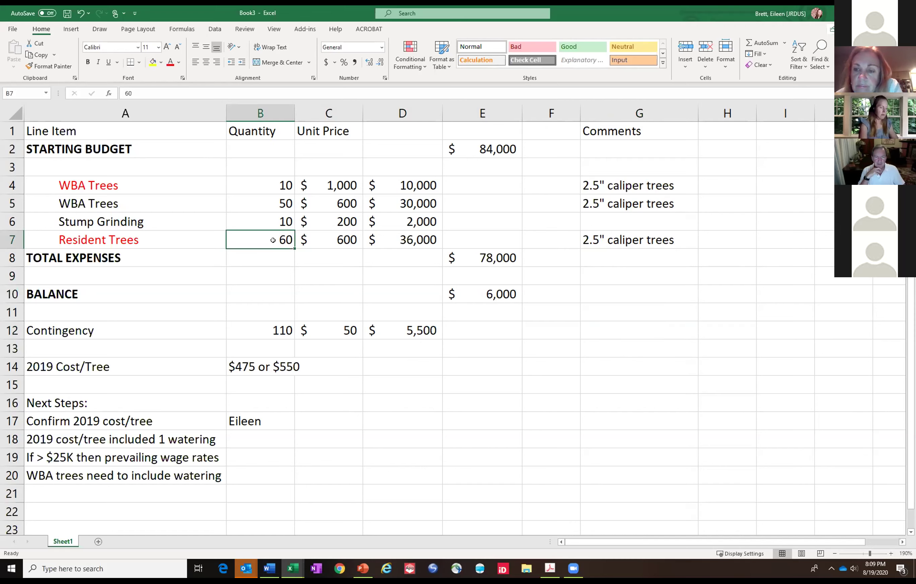
{"action": "type", "text": "70"}
{"action": "key", "text": "Return"}
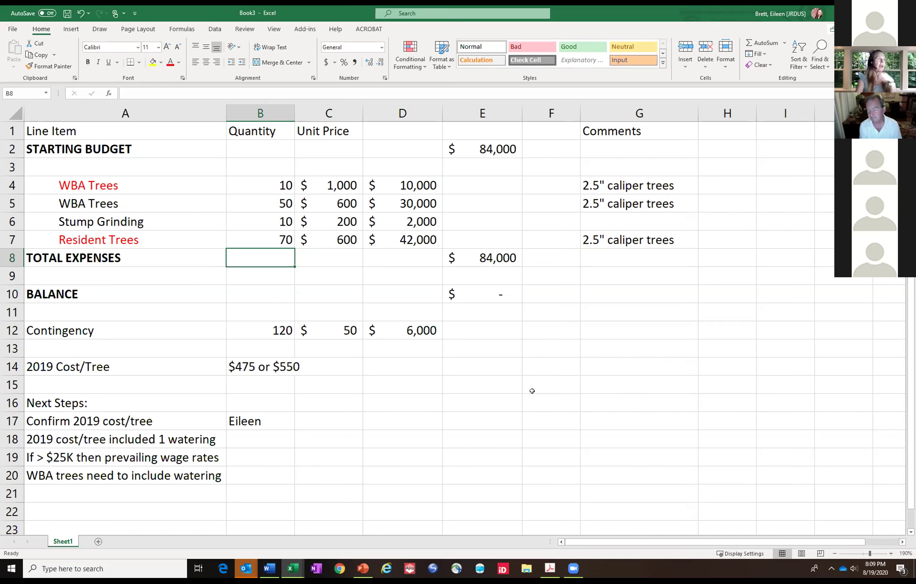
{"action": "left_click", "coordinate": [263, 184]}
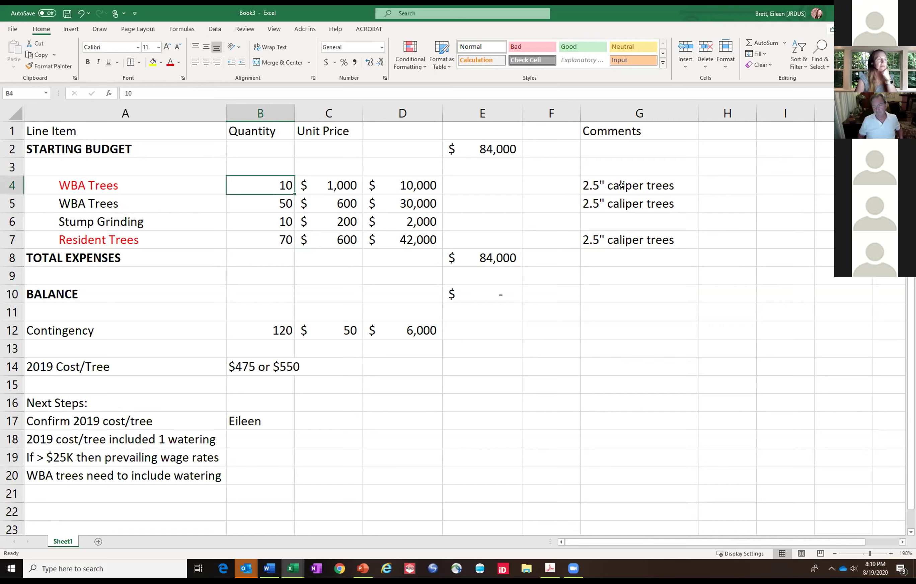
{"action": "left_click", "coordinate": [700, 184]}
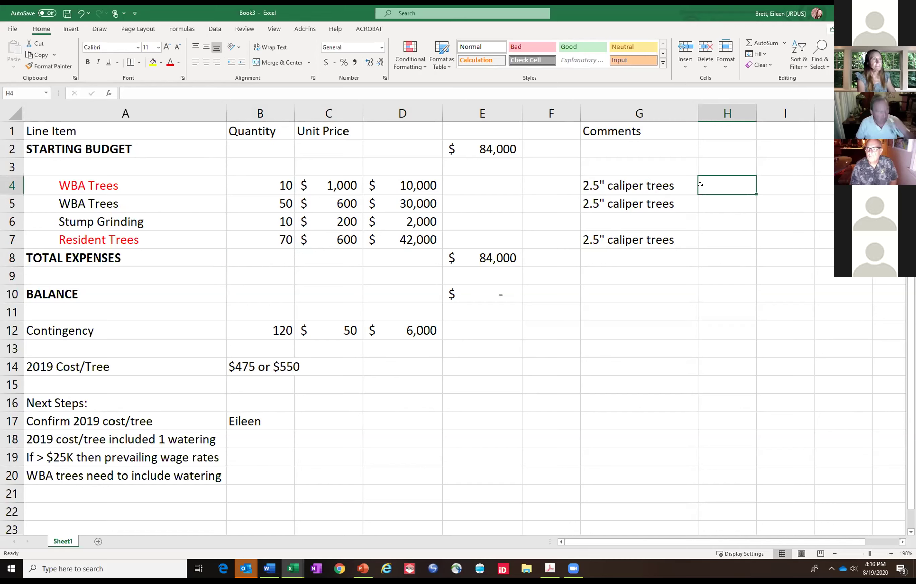
{"action": "left_click", "coordinate": [725, 122]}
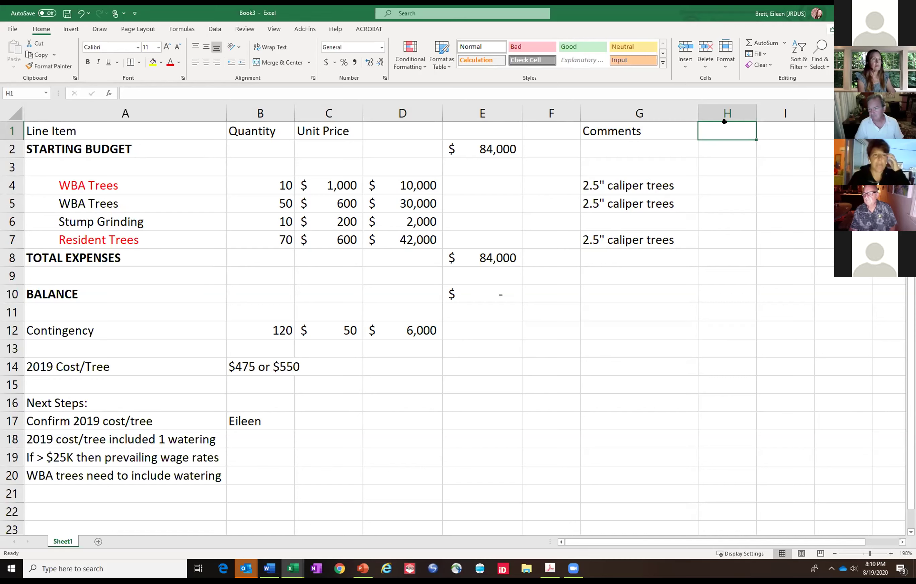
{"action": "type", "text": "Next"}
{"action": "key", "text": "BackSpace"}
{"action": "key", "text": "BackSpace"}
{"action": "key", "text": "BackSpace"}
{"action": "key", "text": "BackSpace"}
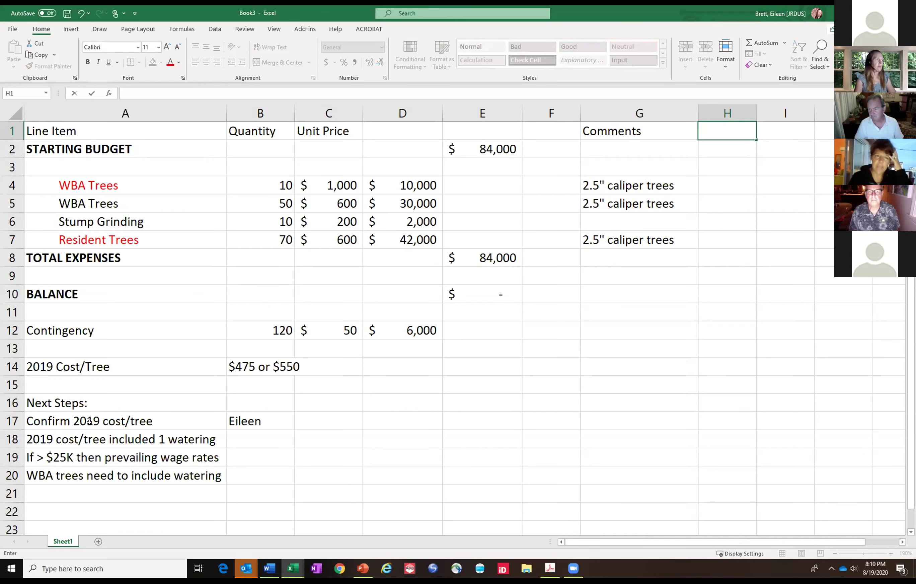
Replace the entry in B17 beside "Confirm 2019 cost/tree" with "$1500 for WBA tree;"
{"action": "left_click", "coordinate": [90, 420]}
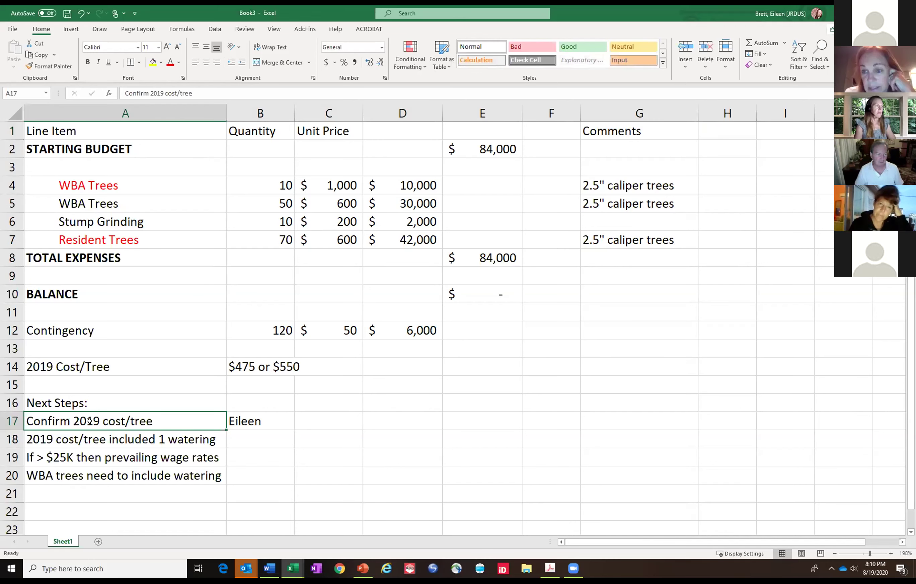
{"action": "left_click", "coordinate": [270, 422]}
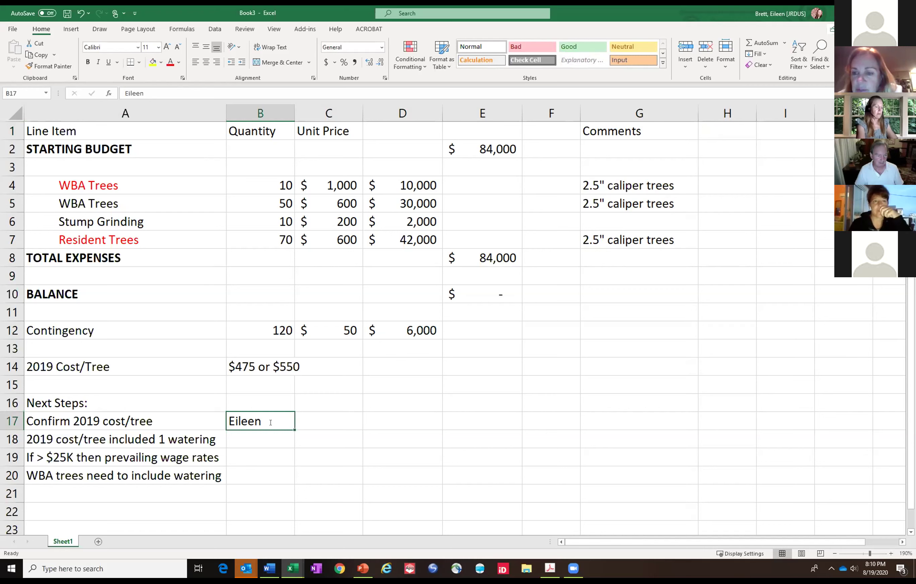
{"action": "type", "text": "1500"}
{"action": "key", "text": "BackSpace"}
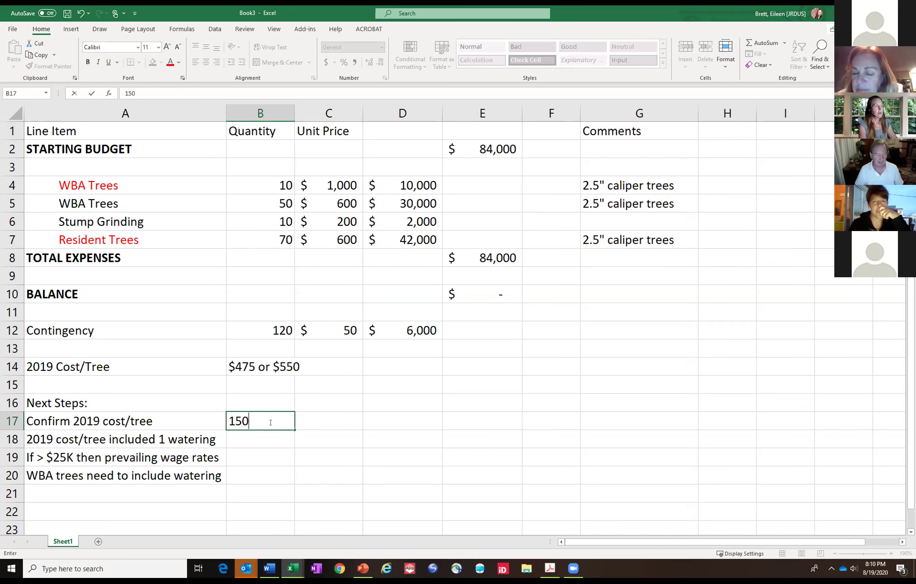
{"action": "key", "text": "BackSpace"}
{"action": "key", "text": "BackSpace"}
{"action": "key", "text": "BackSpace"}
{"action": "type", "text": "$1"}
{"action": "type", "text": "4"}
{"action": "key", "text": "BackSpace"}
{"action": "type", "text": "500 "}
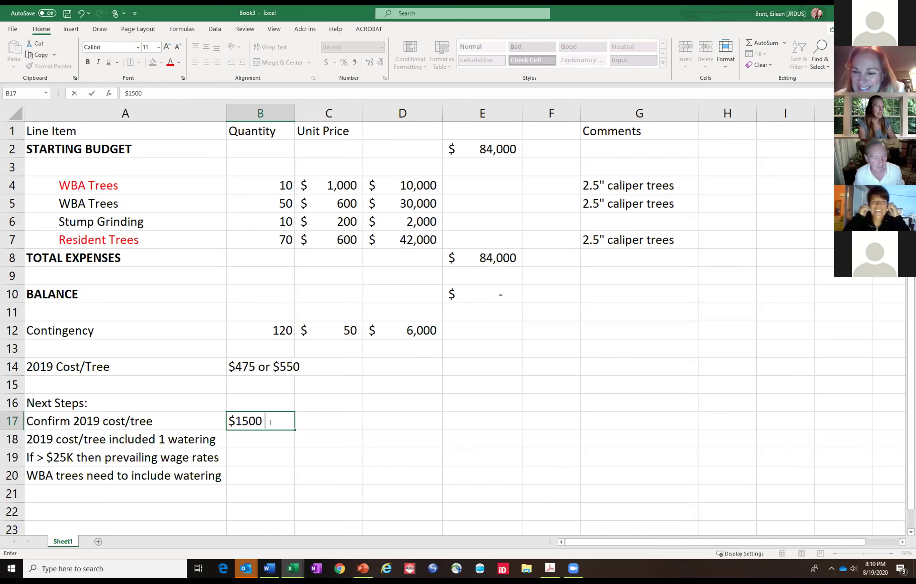
{"action": "type", "text": "for"}
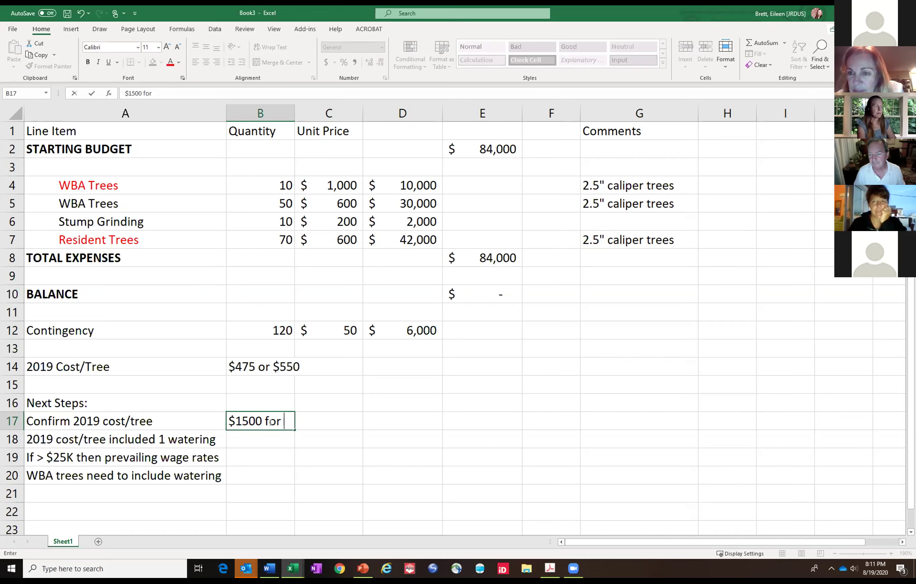
{"action": "type", "text": "W"}
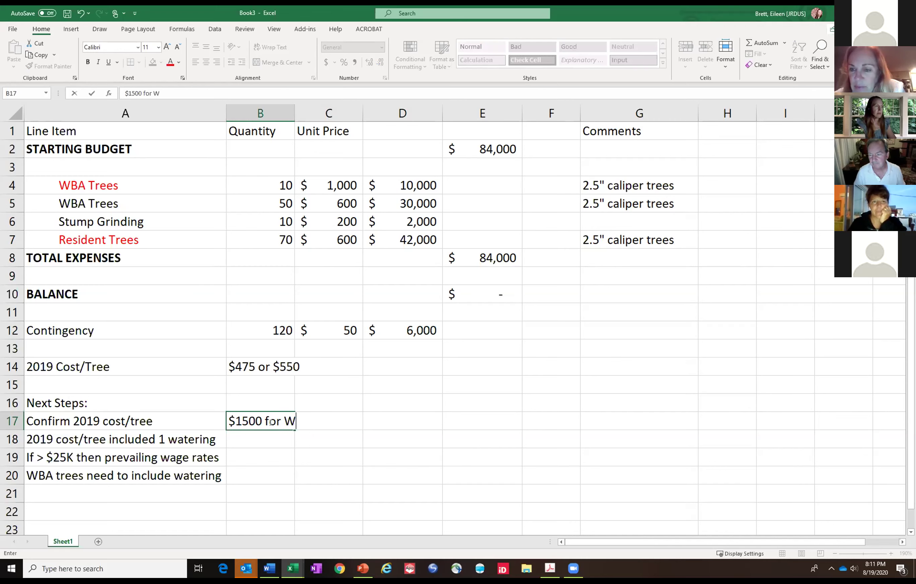
{"action": "type", "text": "BA tree;"}
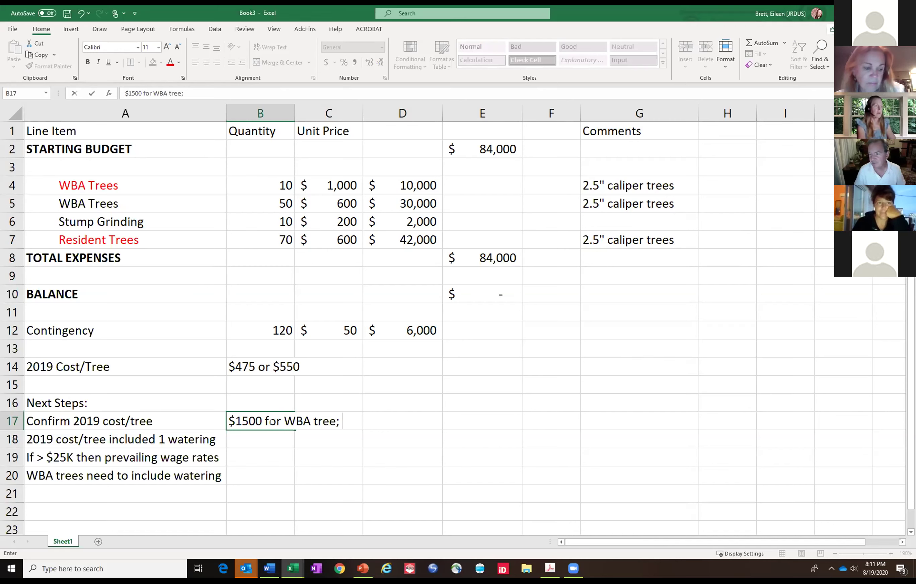
Complete the B17 cost note with "~ $500 for Resident trees" after the WBA tree price
{"action": "type", "text": "TBD"}
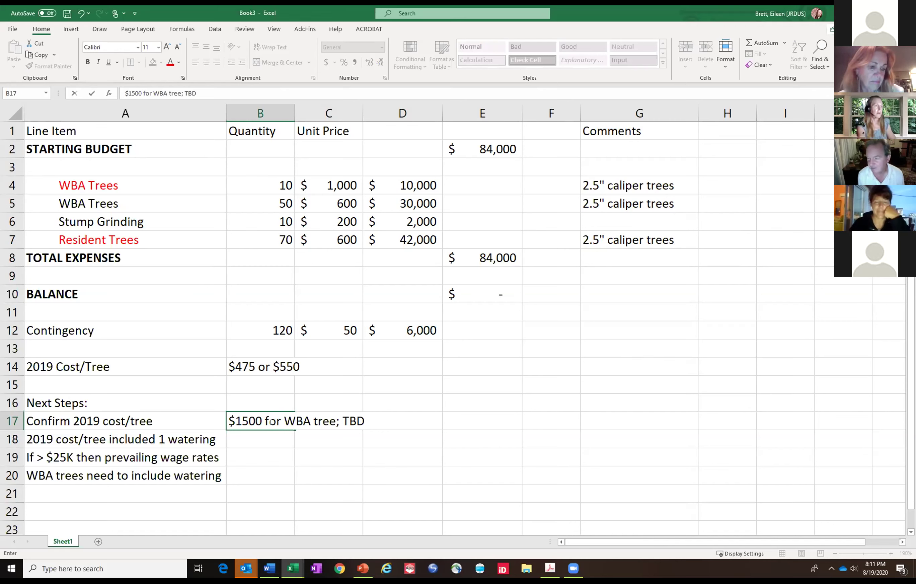
{"action": "key", "text": "BackSpace"}
{"action": "key", "text": "BackSpace"}
{"action": "key", "text": "BackSpace"}
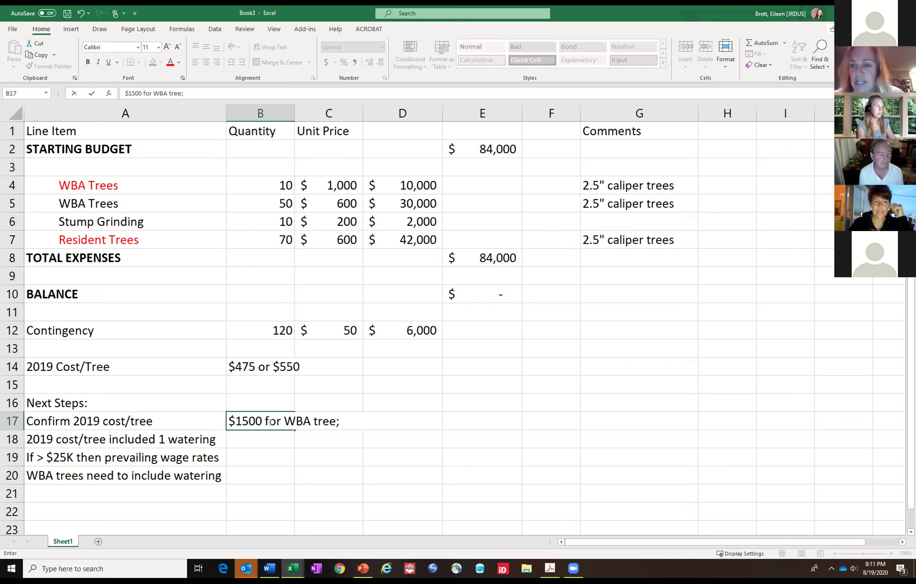
{"action": "type", "text": "~ $"}
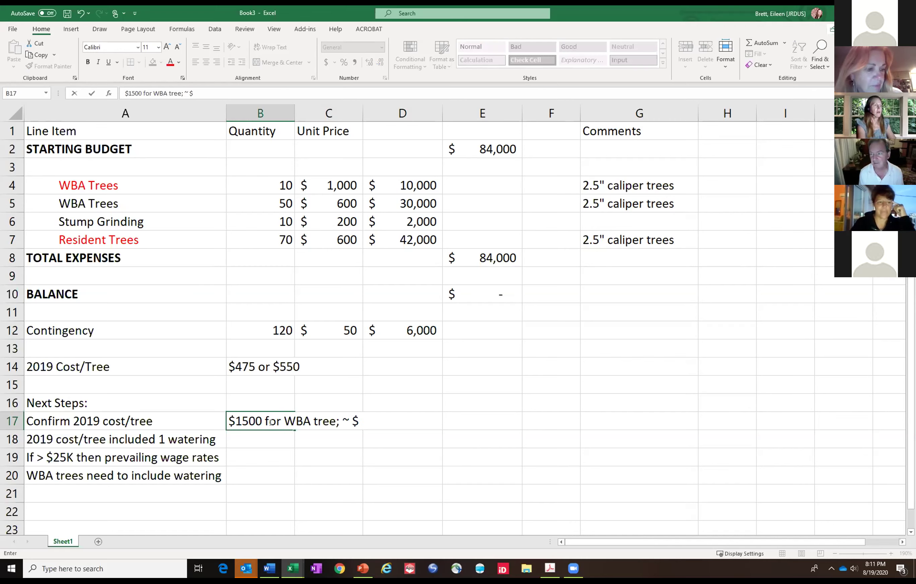
{"action": "type", "text": "500 fo"}
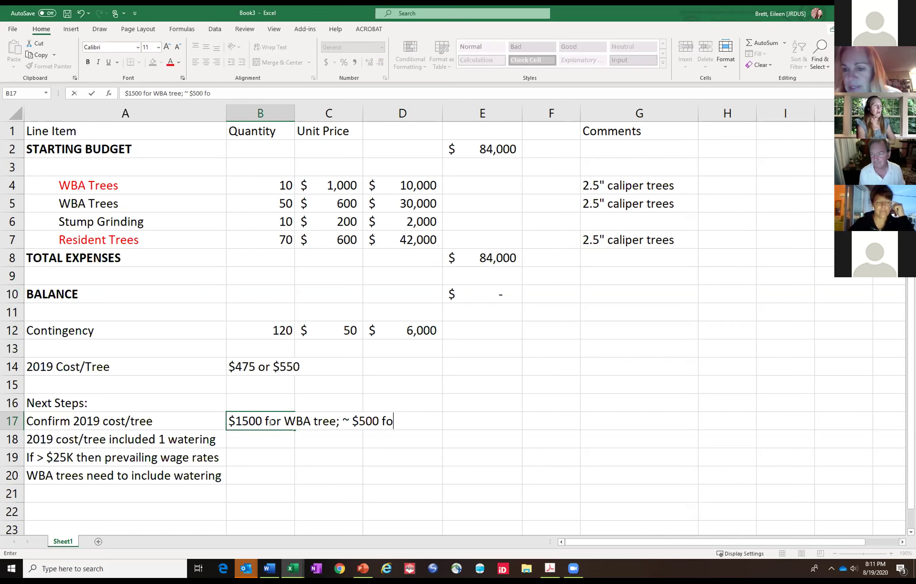
{"action": "type", "text": "r Res"}
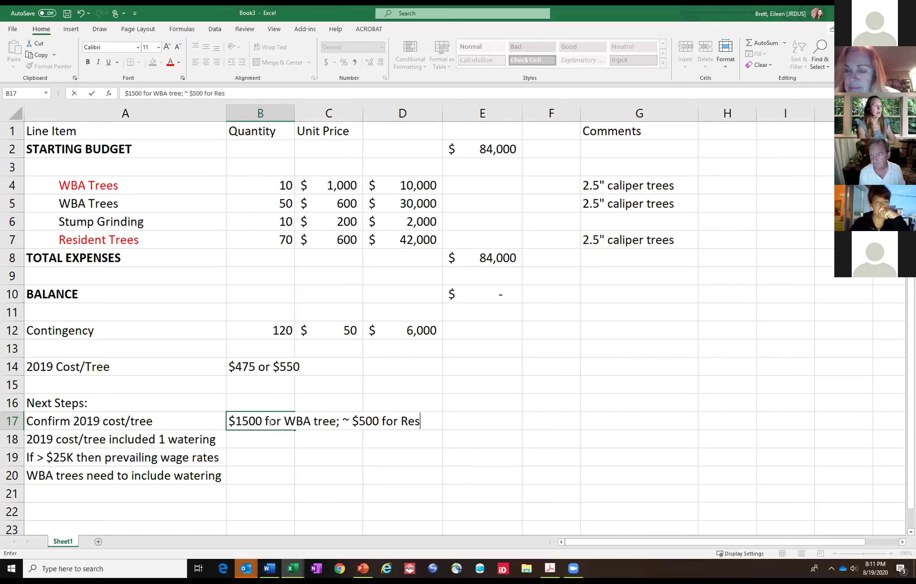
{"action": "type", "text": "ident "}
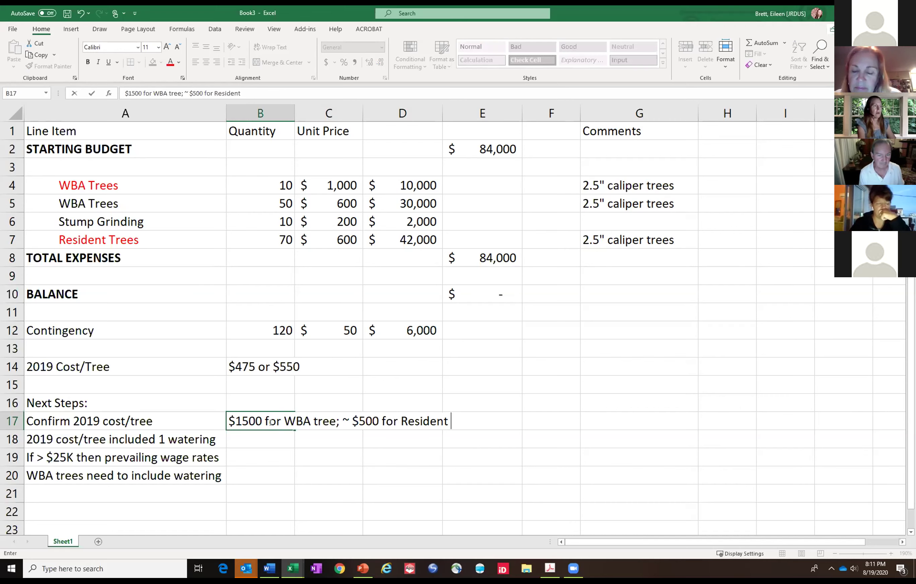
{"action": "type", "text": "tre"}
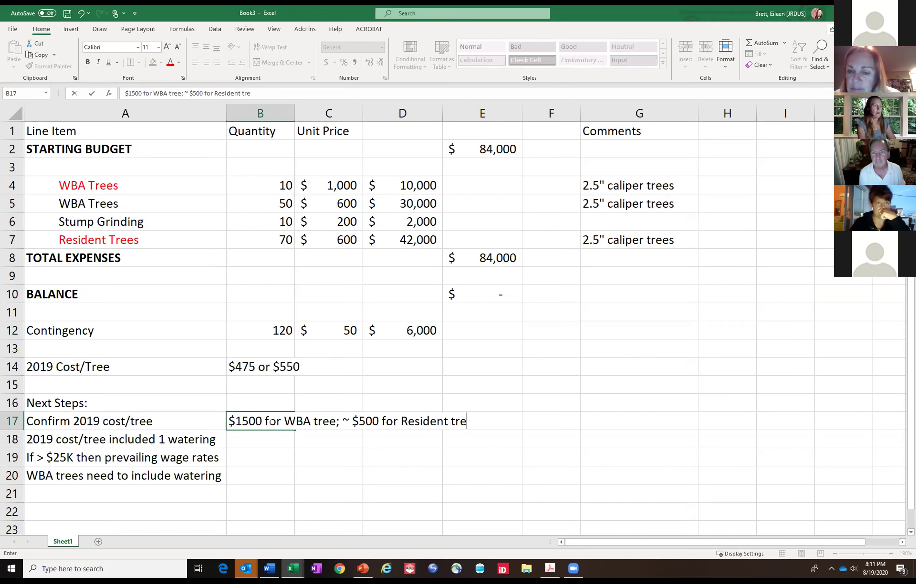
{"action": "type", "text": "es"}
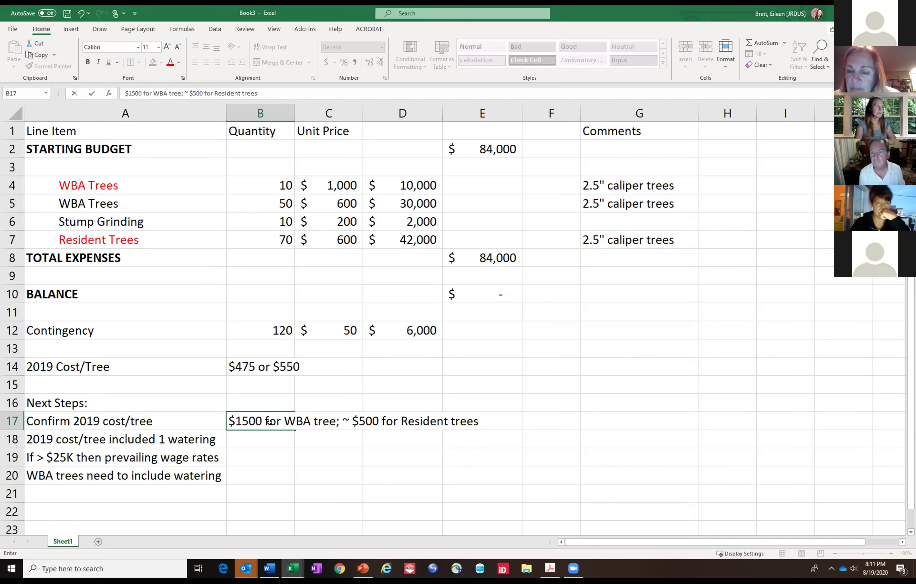
{"action": "key", "text": "Return"}
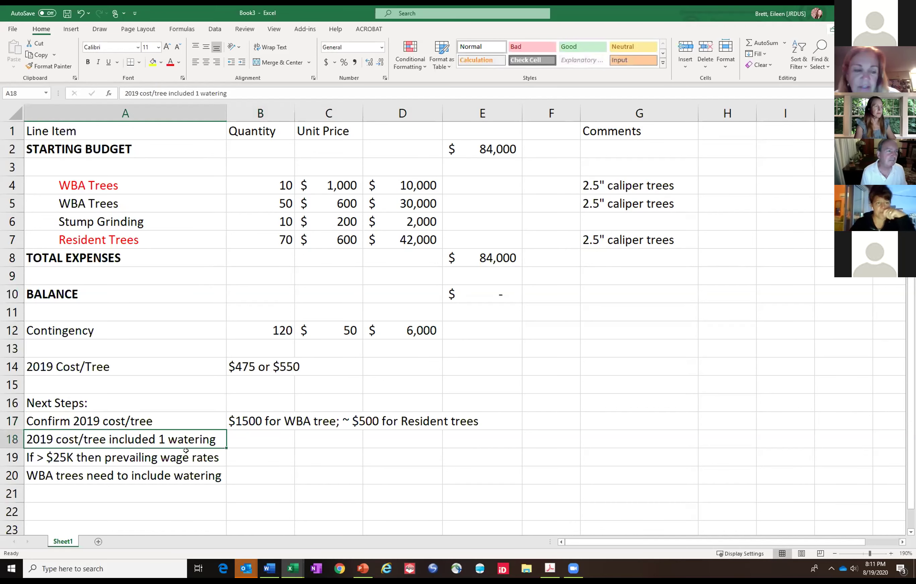
Edit the watering note in A20 to read "WBA trees need to include 5 waterings"
{"action": "left_click", "coordinate": [203, 476]}
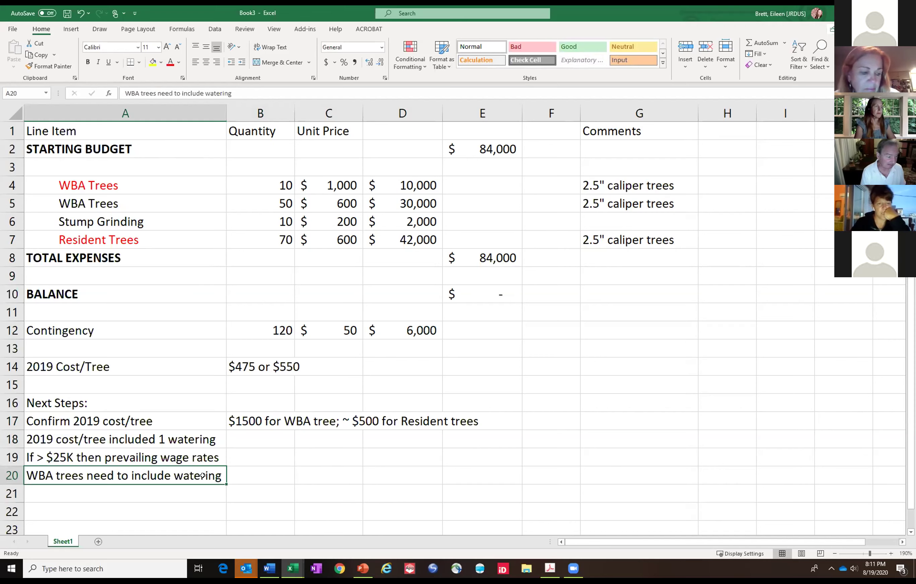
{"action": "left_click", "coordinate": [204, 92]}
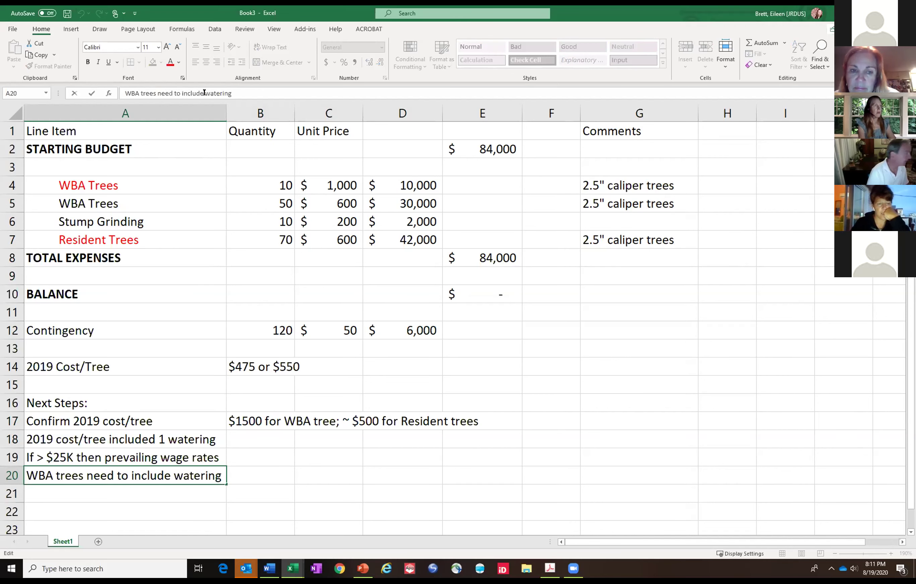
{"action": "type", "text": "5 "}
{"action": "type", "text": "s"}
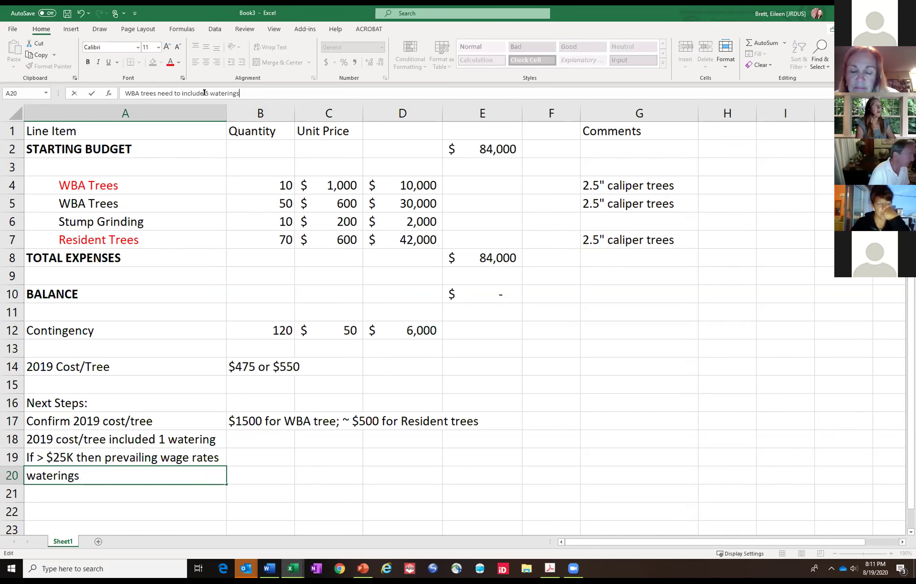
{"action": "left_click", "coordinate": [341, 471]}
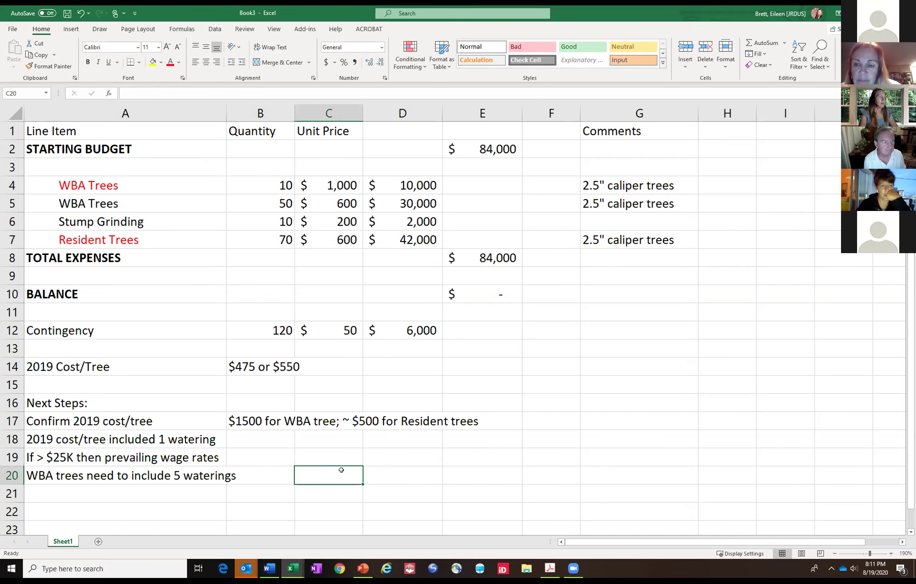